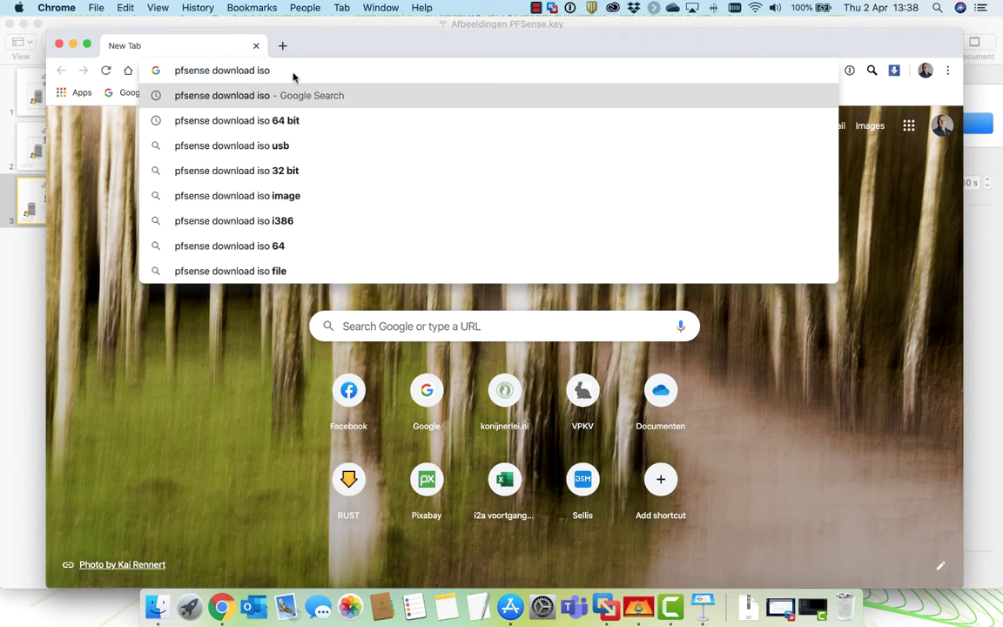
# Search the web for "pfsense download iso" and open the Download pfSense Community Edition page on pfsense.org.
pyautogui.press('Return')
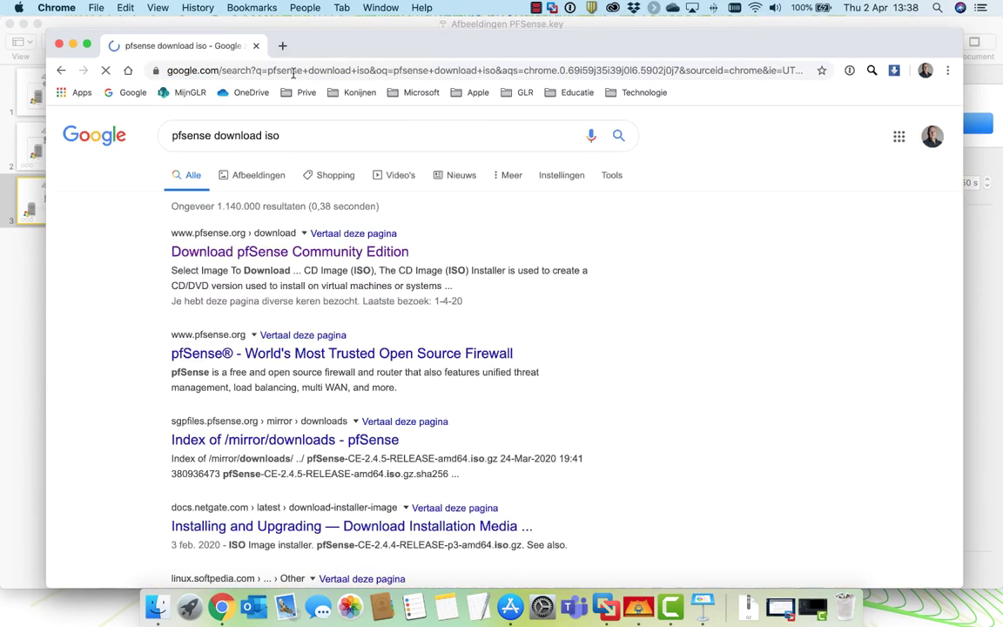
pyautogui.click(287, 254)
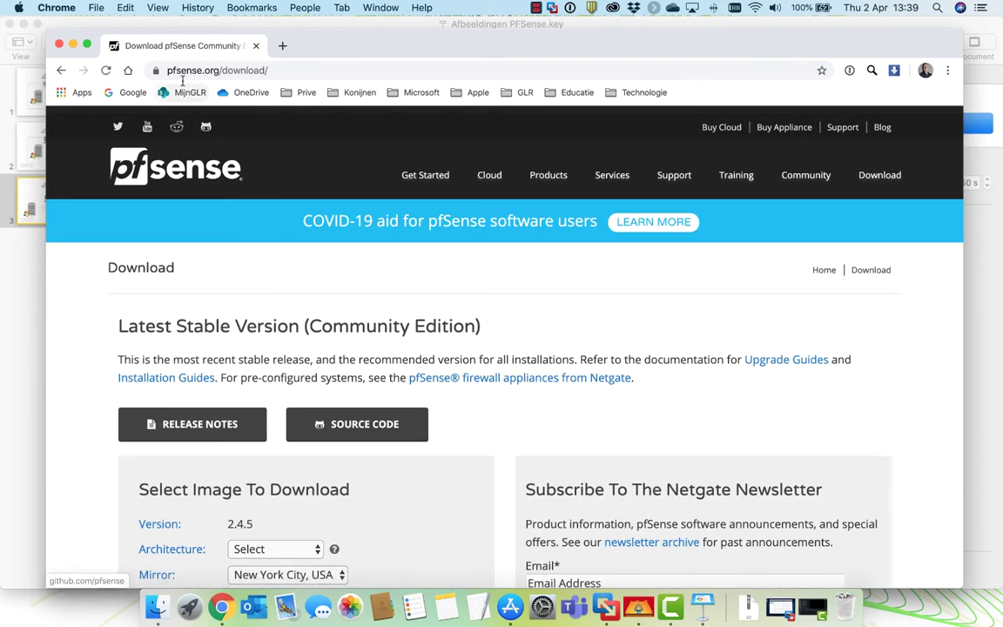
pyautogui.moveTo(165, 70); pyautogui.dragTo(290, 73)
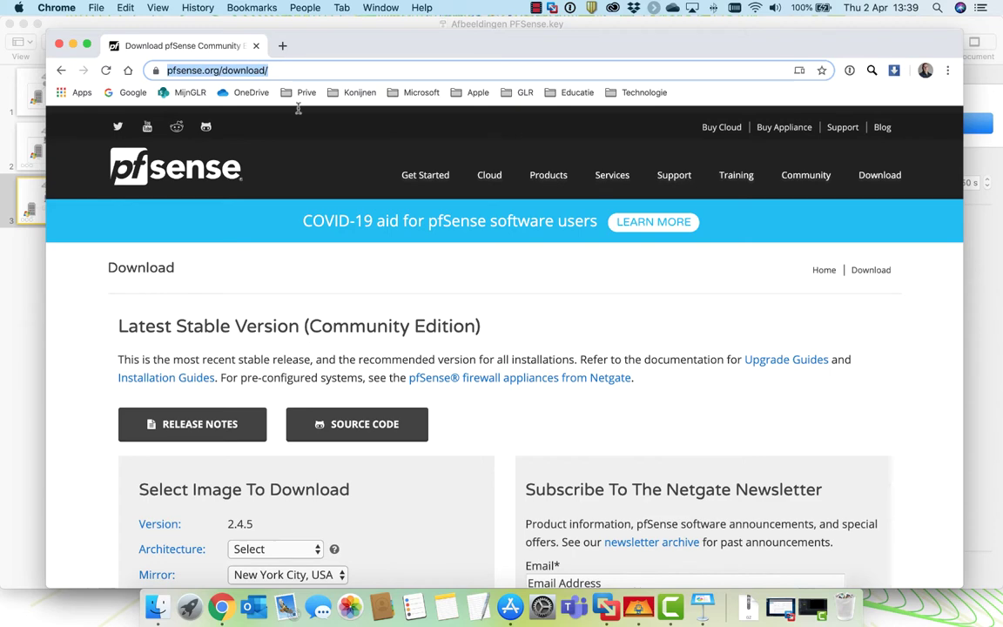
# Select the AMD64 (64-bit) architecture and the CD Image (ISO) Installer for the pfSense 2.4.5 image download.
pyautogui.scroll(-1, 342, 287)
pyautogui.scroll(-2, 342, 286)
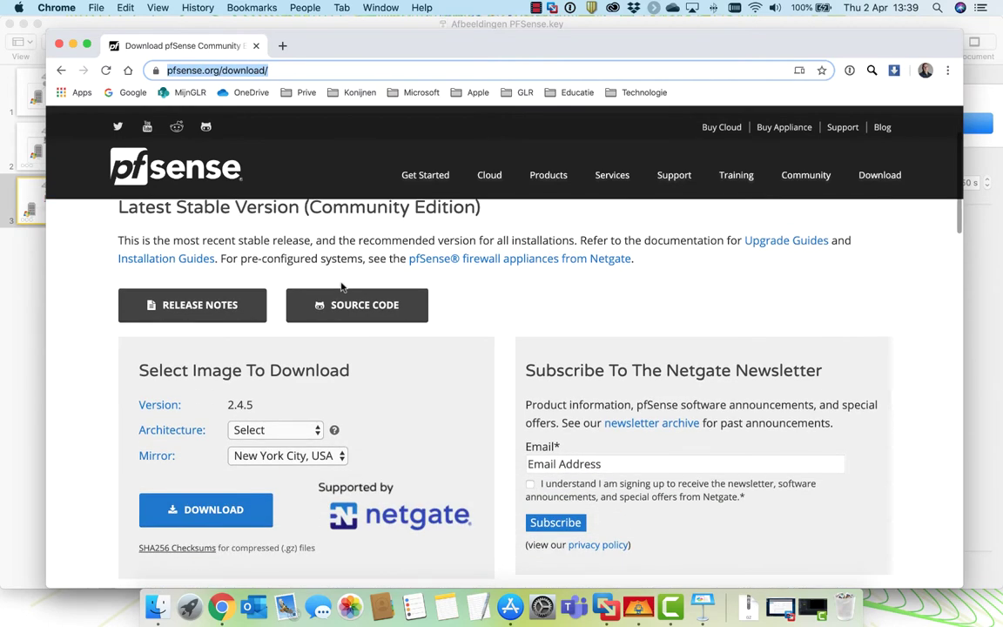
pyautogui.scroll(-1, 316, 376)
pyautogui.click(314, 400)
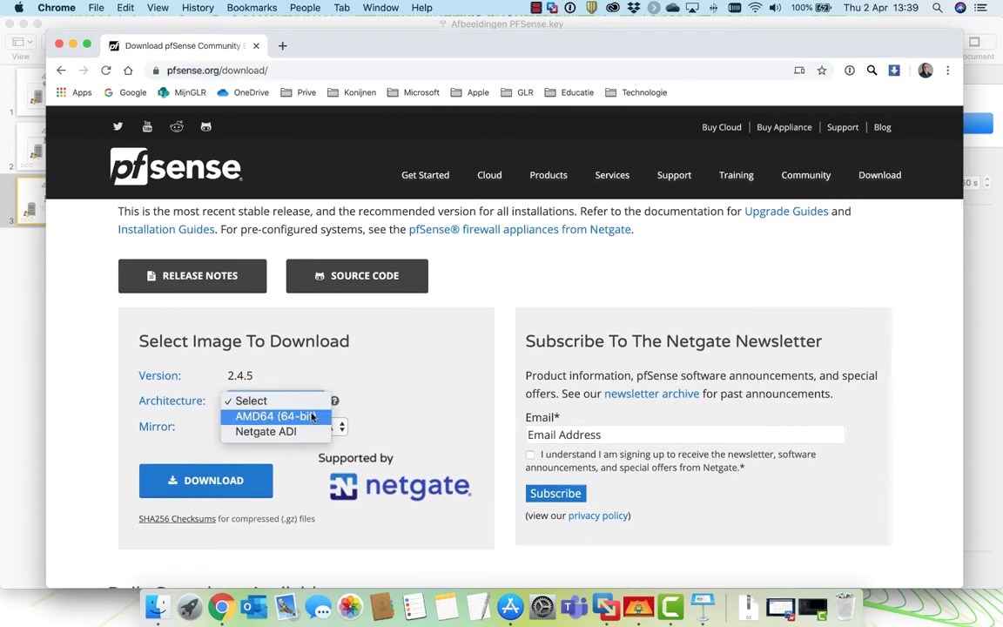
pyautogui.click(313, 415)
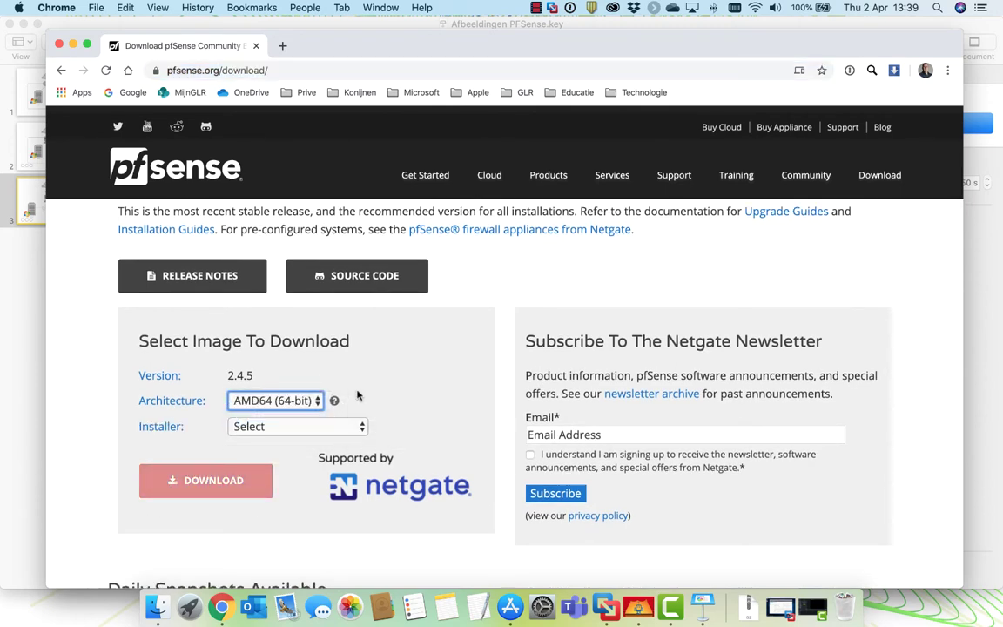
pyautogui.click(357, 428)
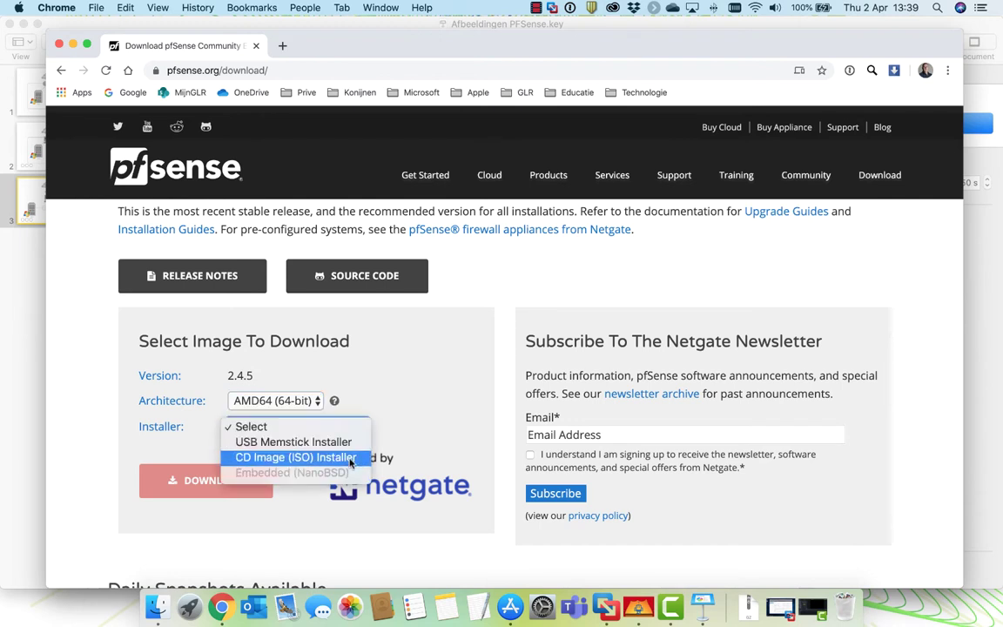
pyautogui.click(352, 457)
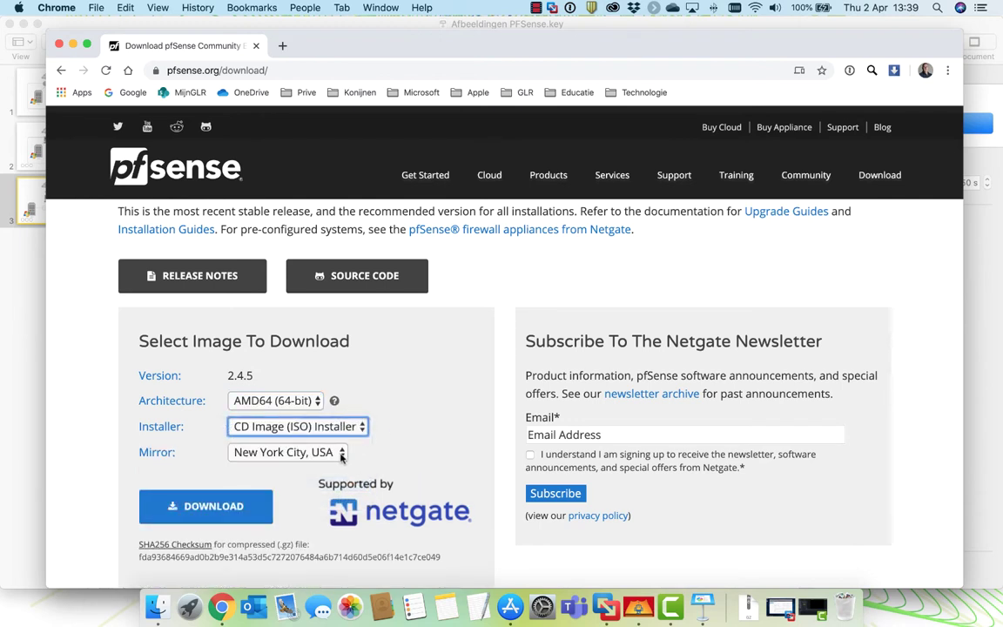
pyautogui.click(342, 454)
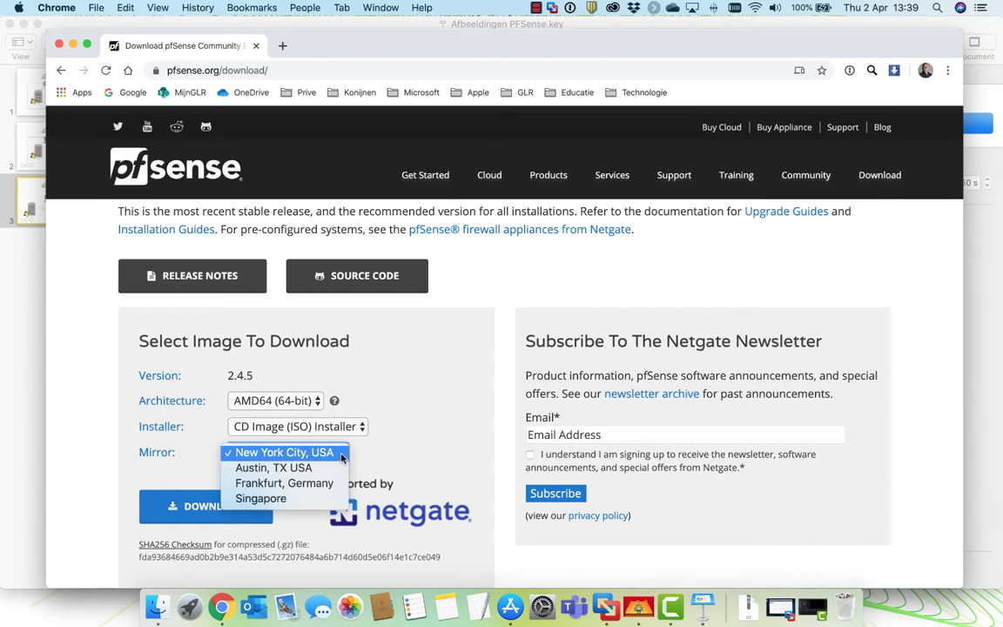
pyautogui.click(399, 409)
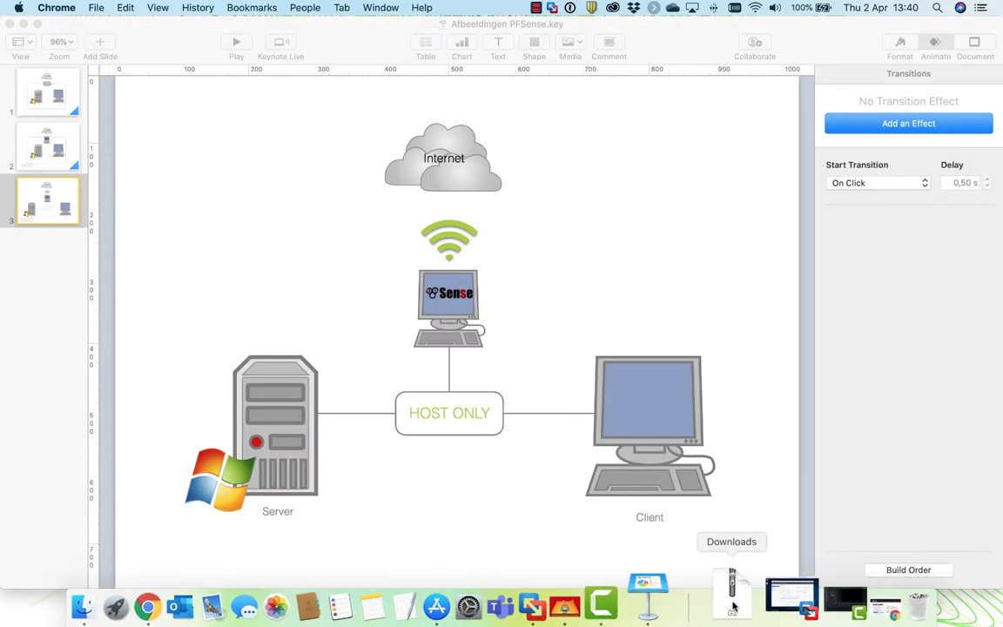
# Open the Downloads folder in Finder and extract pfSense-CE-2.4.5-RELEASE-amd64.iso.gz with The Unarchiver.
pyautogui.rightClick(734, 607)
pyautogui.click(740, 536)
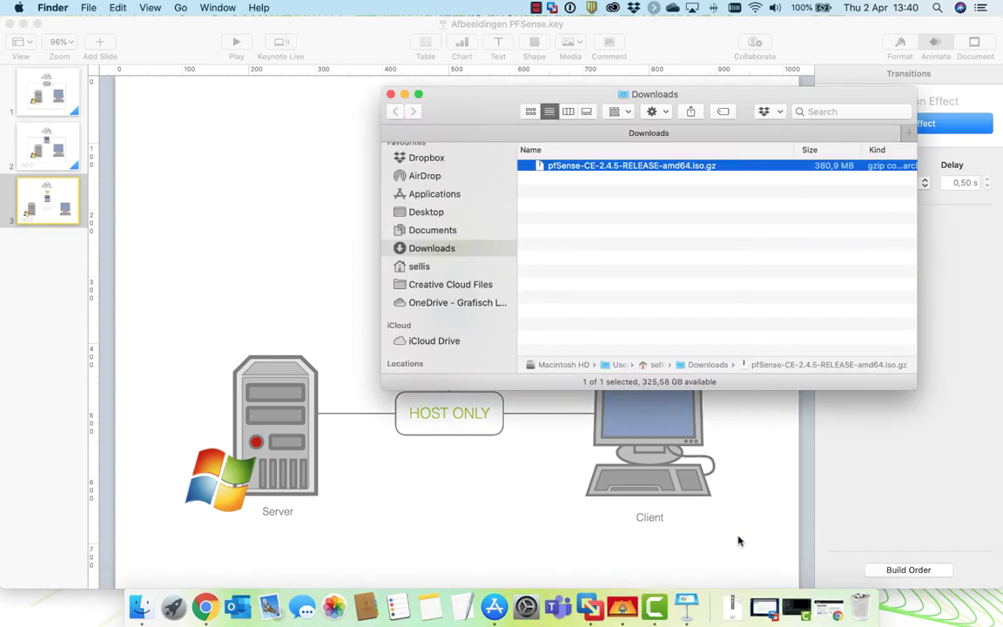
pyautogui.moveTo(485, 104); pyautogui.dragTo(344, 94)
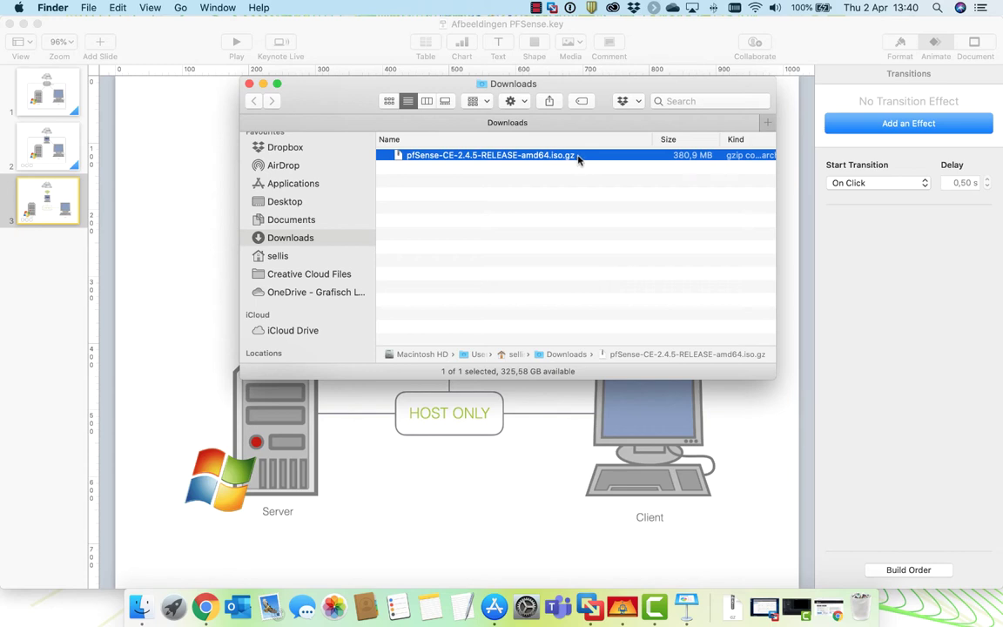
pyautogui.moveTo(549, 156); pyautogui.dragTo(547, 158)
pyautogui.rightClick(546, 156)
pyautogui.moveTo(557, 176)
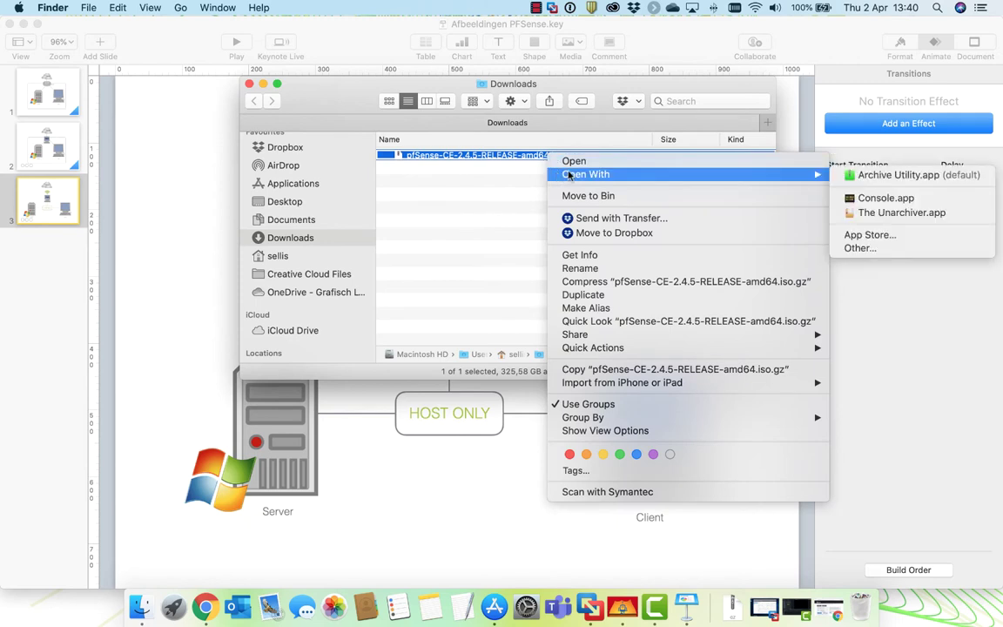
pyautogui.click(872, 219)
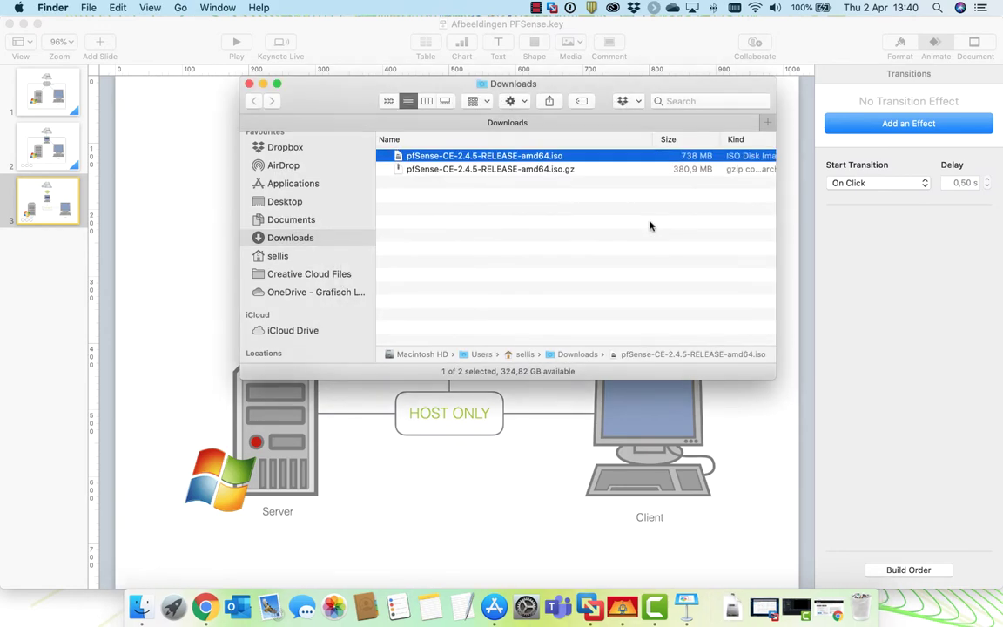
# Put away the Downloads and Keynote windows to bring up the VMware Fusion virtual machine library.
pyautogui.click(584, 203)
pyautogui.click(492, 156)
pyautogui.click(249, 83)
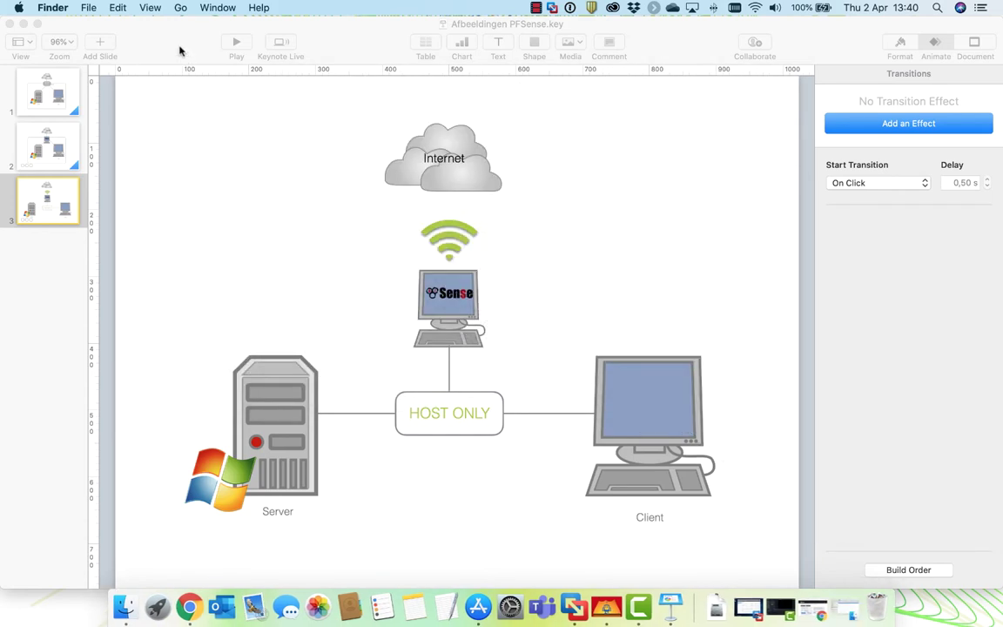
pyautogui.click(164, 46)
pyautogui.click(23, 23)
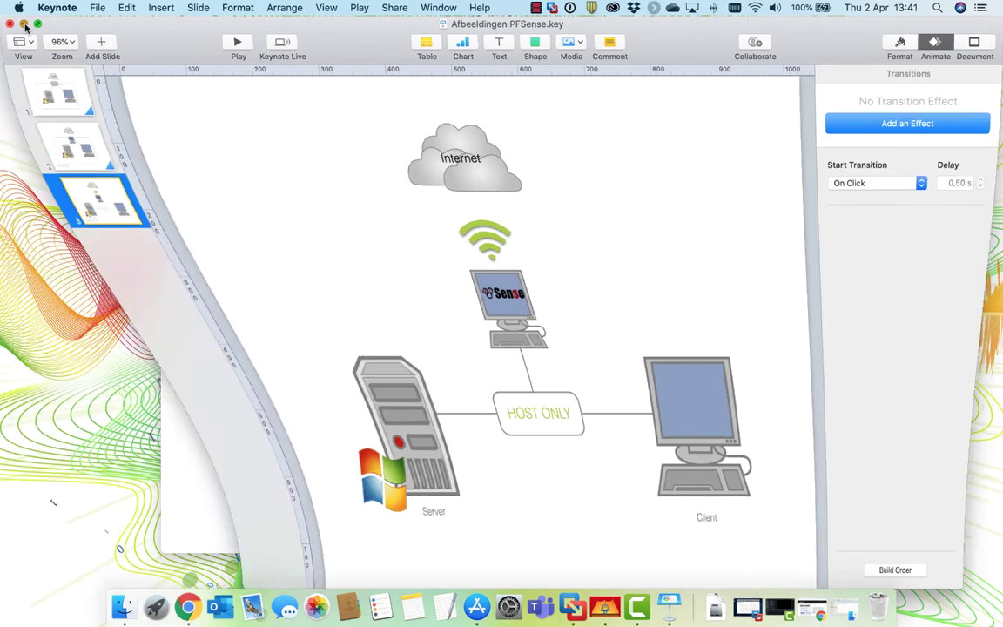
pyautogui.moveTo(331, 106); pyautogui.dragTo(333, 90)
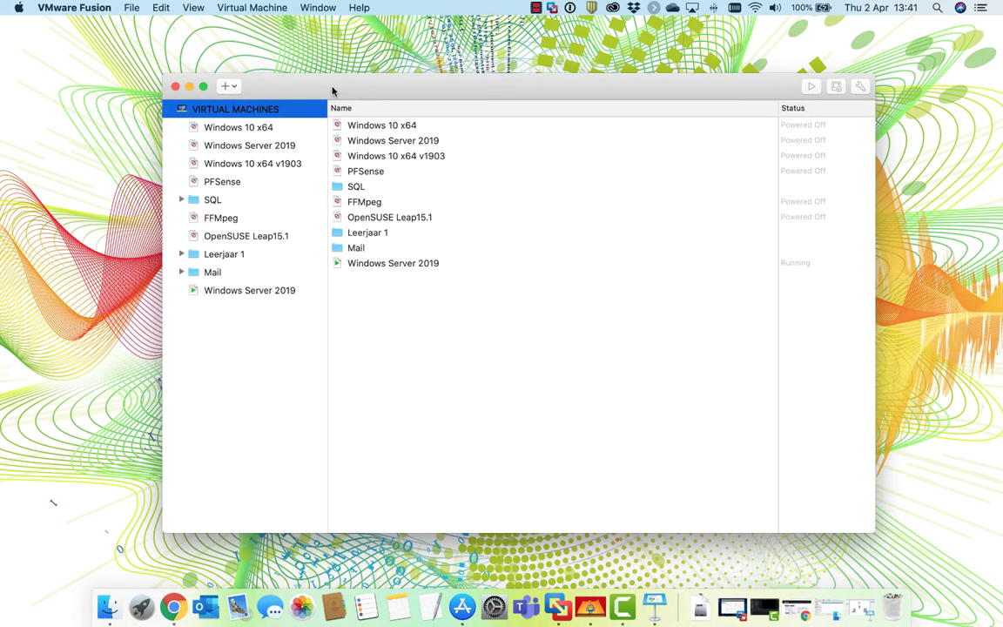
# Start a new virtual machine and supply pfSense-CE-2.4.5-RELEASE-amd64.iso from the Downloads folder as its installation image.
pyautogui.click(231, 88)
pyautogui.click(248, 105)
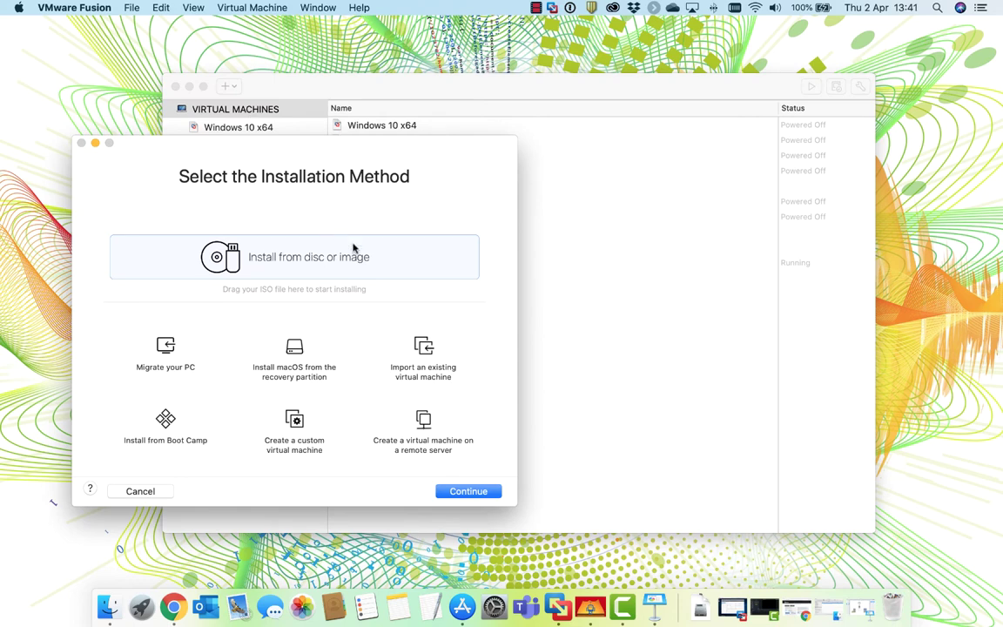
pyautogui.rightClick(694, 612)
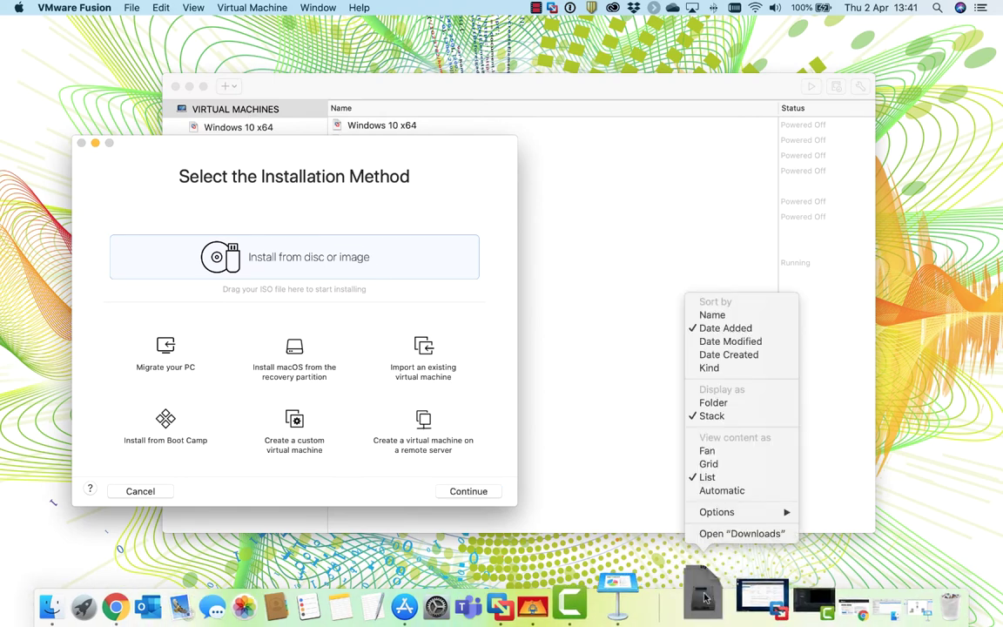
pyautogui.click(667, 489)
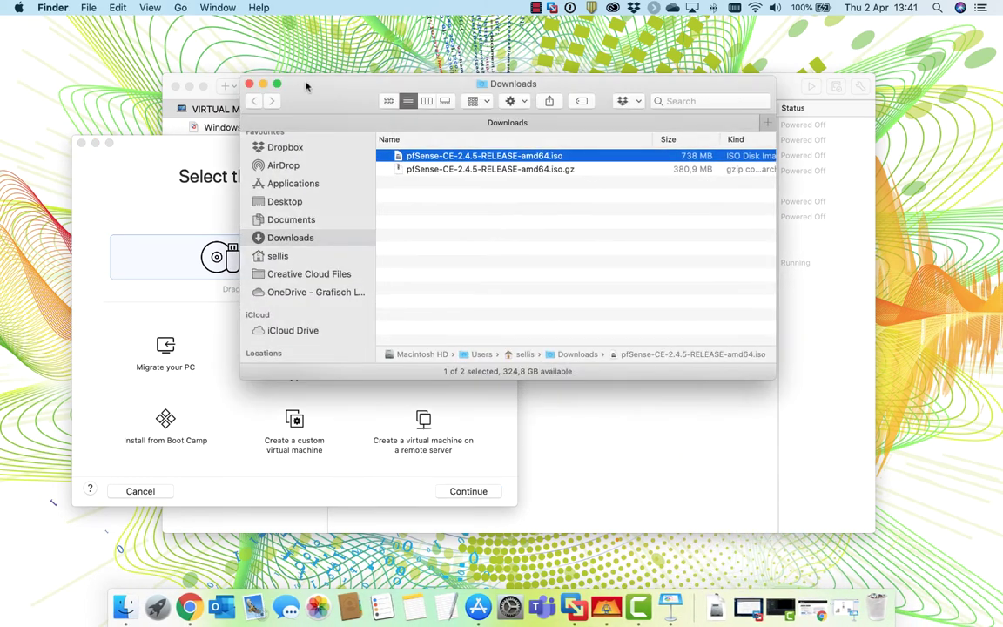
pyautogui.moveTo(304, 83); pyautogui.dragTo(562, 100)
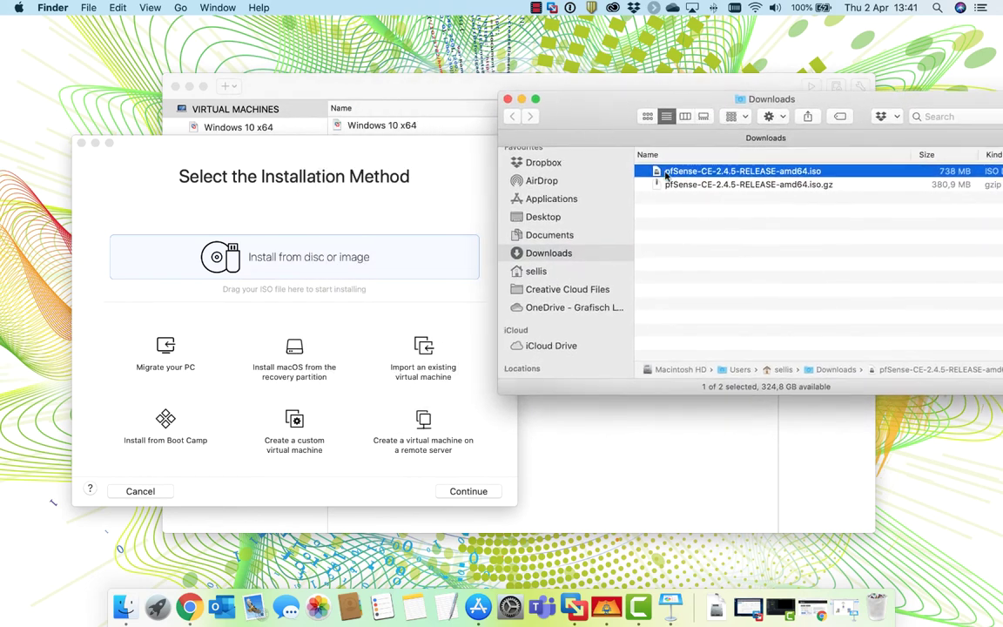
pyautogui.moveTo(680, 173); pyautogui.dragTo(279, 240)
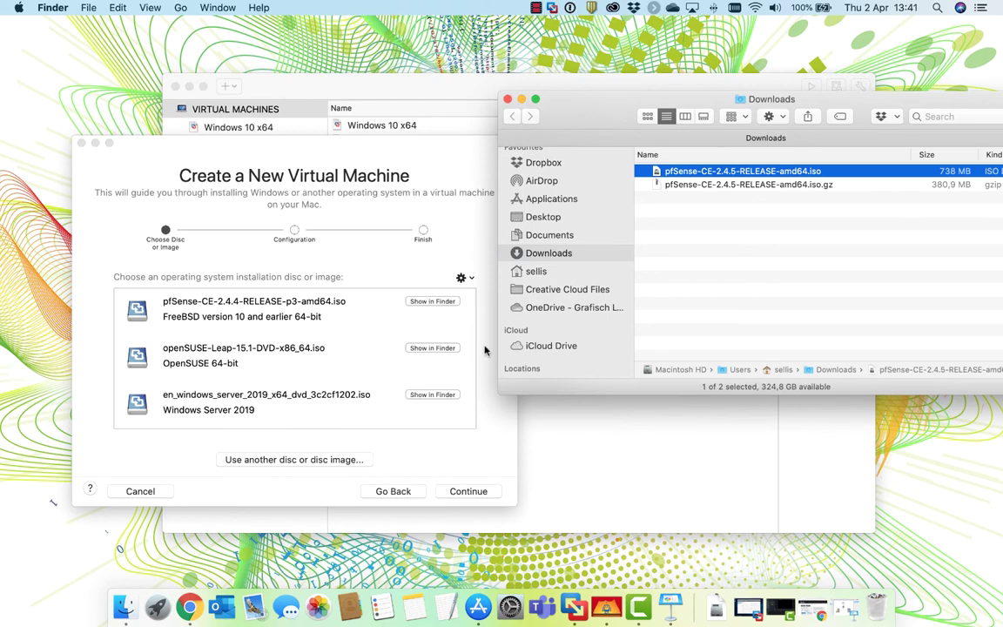
pyautogui.click(506, 101)
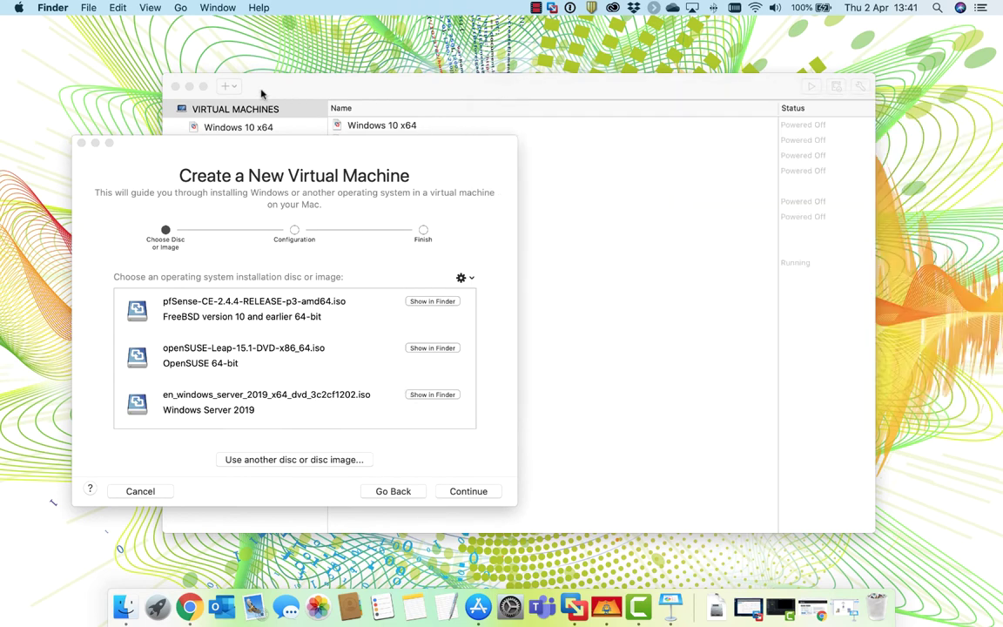
# Choose the pfSense-CE-2.4.4-RELEASE-p3-amd64.iso entry as installation image and accept Legacy BIOS as the boot firmware.
pyautogui.click(257, 145)
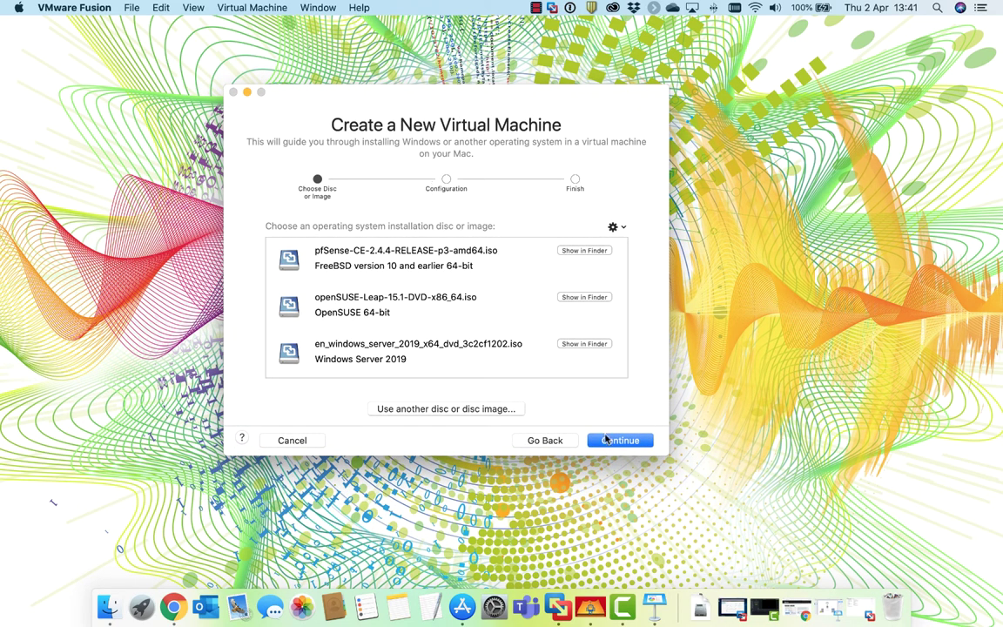
pyautogui.click(396, 268)
pyautogui.click(610, 442)
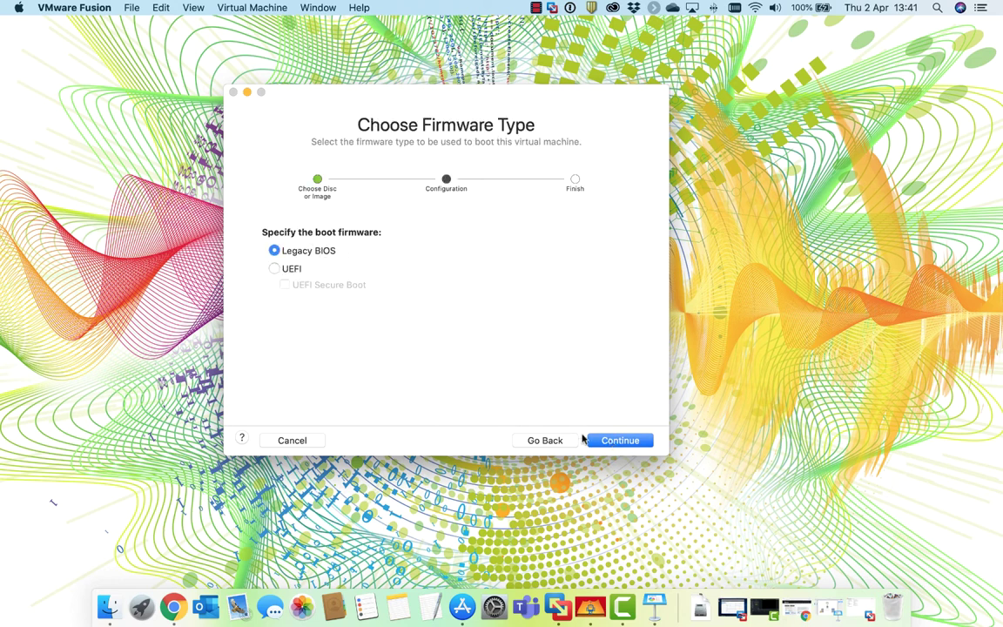
pyautogui.click(609, 446)
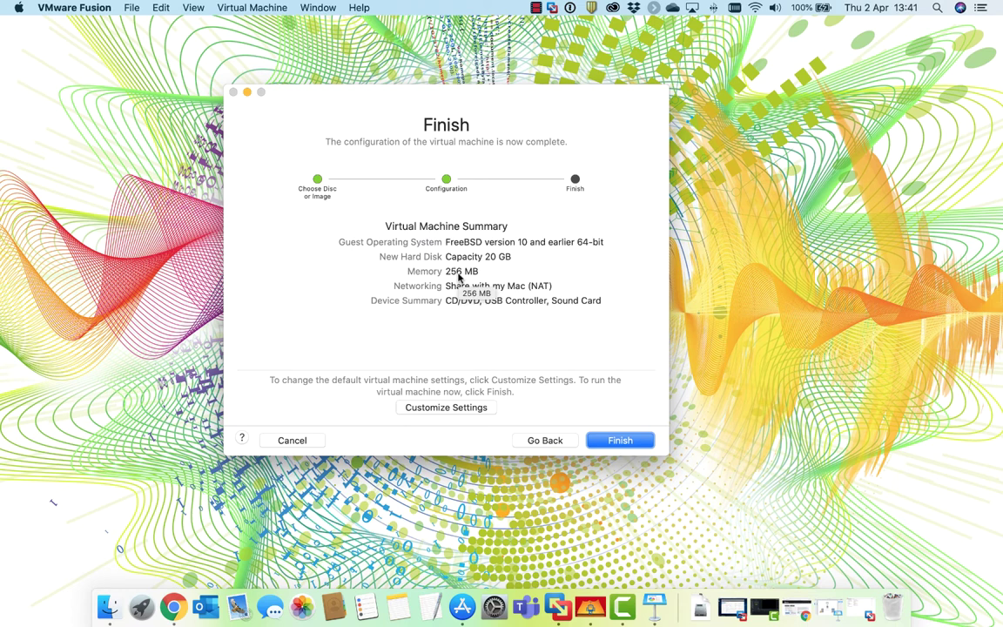
# Choose to customize the new virtual machine's settings and save it as router.vmwarevm in the PFSense folder.
pyautogui.click(437, 408)
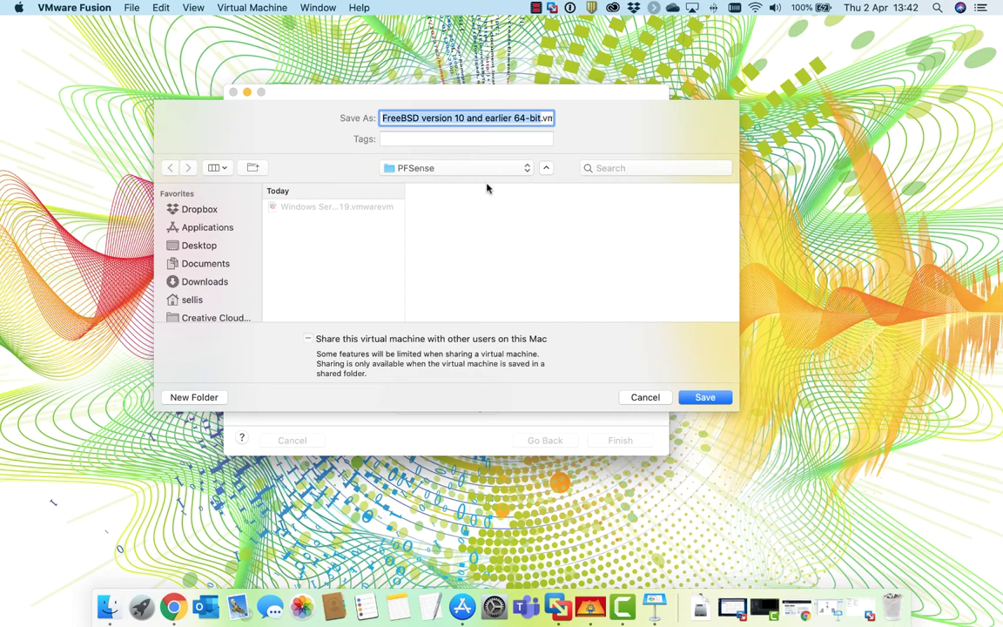
pyautogui.write('router.vmwarevm')
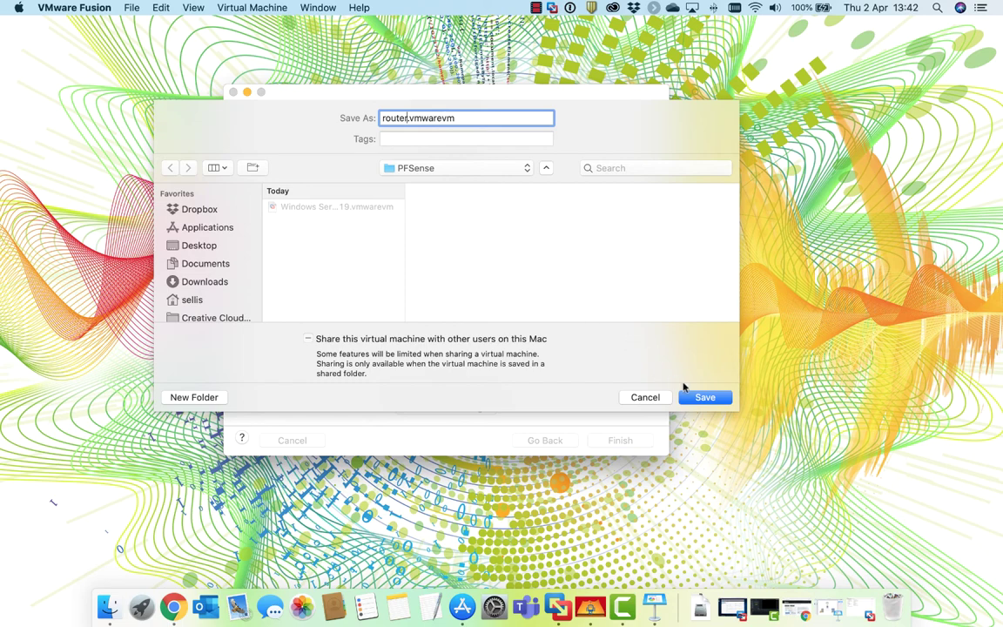
pyautogui.click(704, 397)
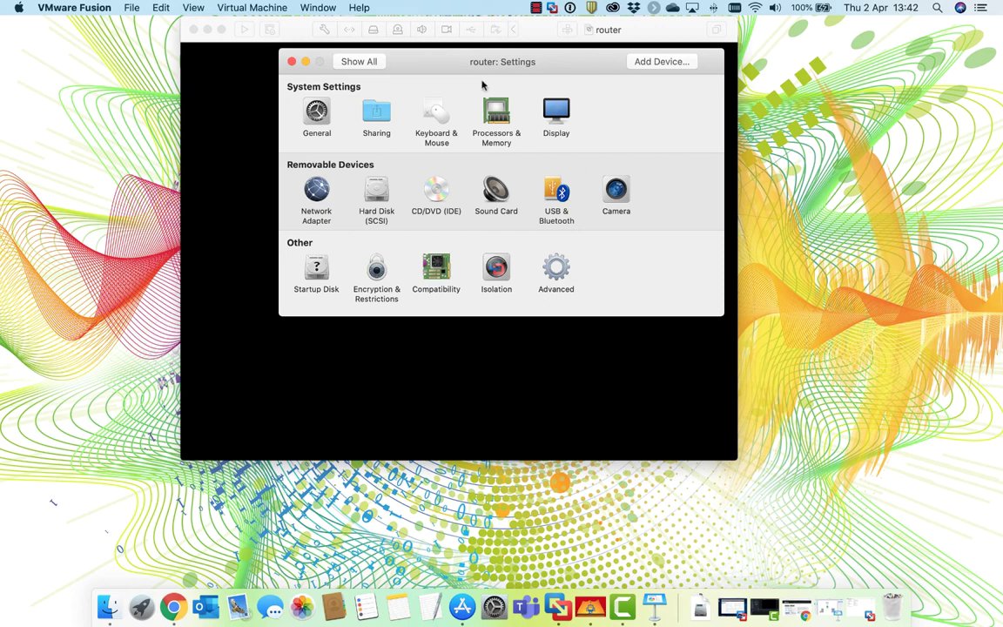
# Check the router machine's processor and memory settings, and set its network adapter to bridged networking over Wi-Fi.
pyautogui.moveTo(458, 65); pyautogui.dragTo(429, 103)
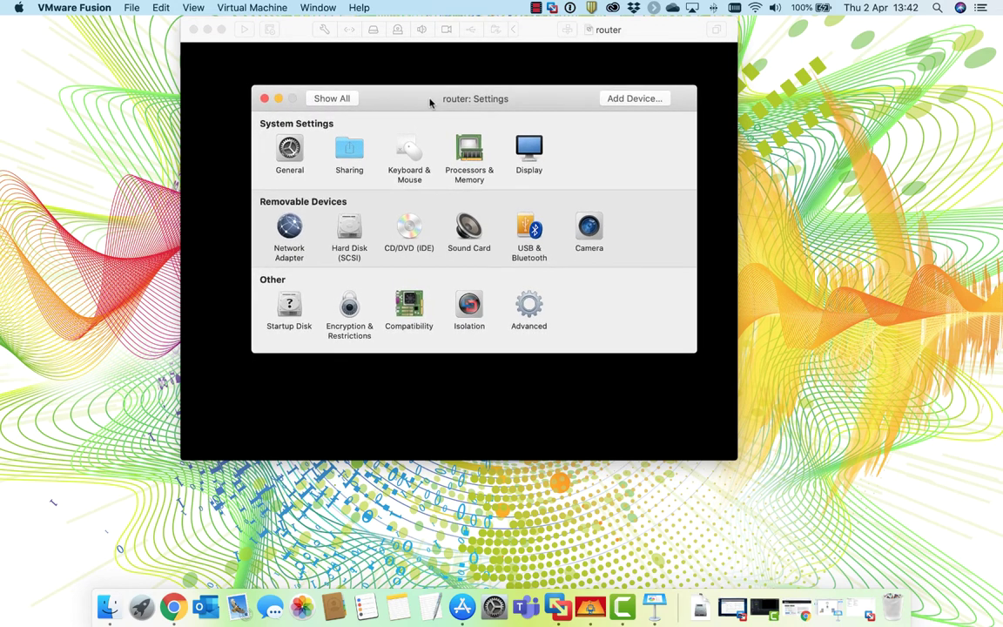
pyautogui.click(466, 146)
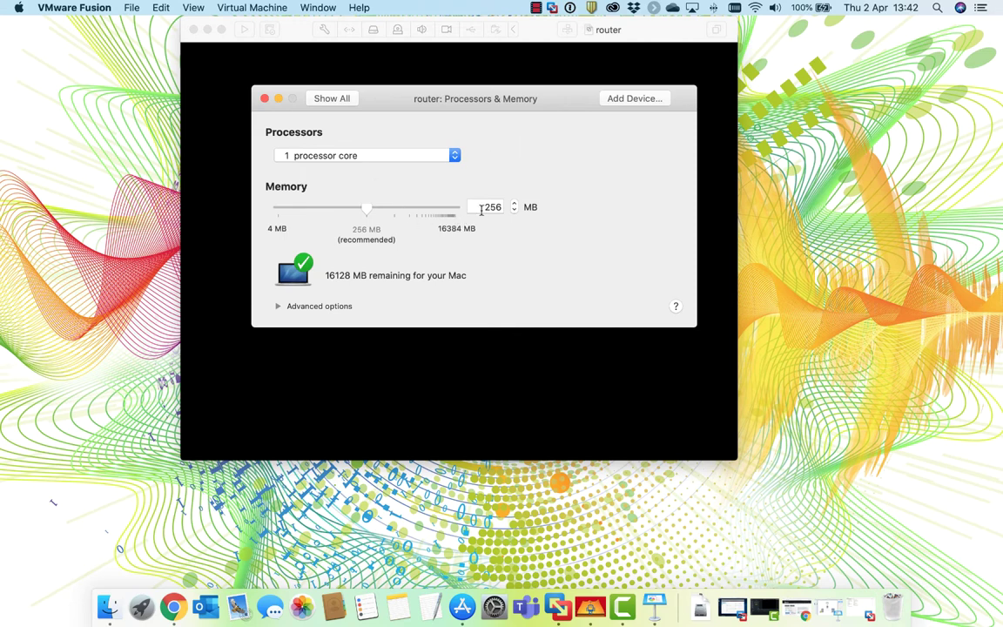
pyautogui.click(342, 102)
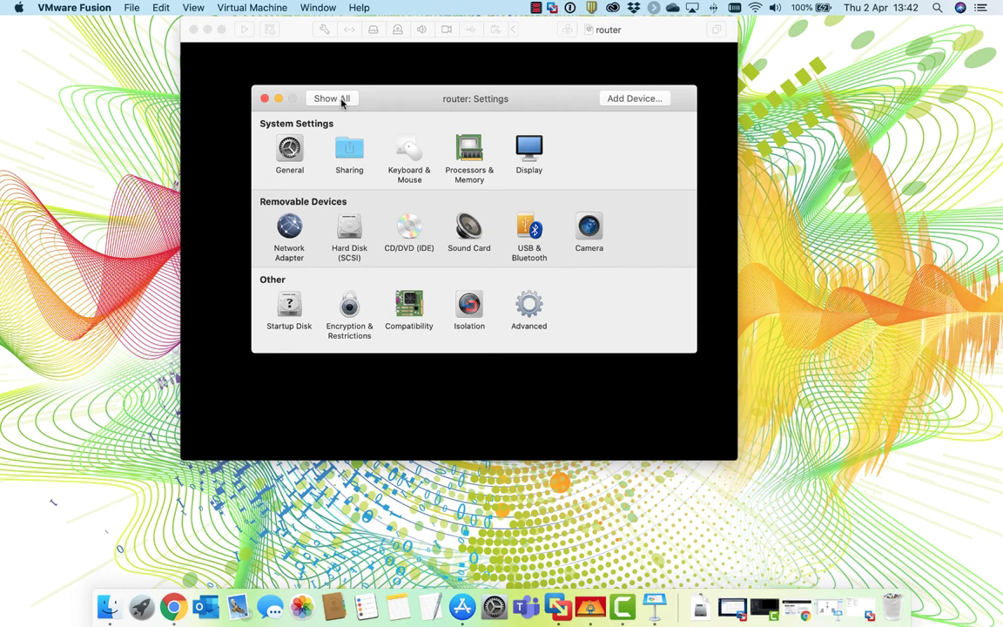
pyautogui.click(293, 228)
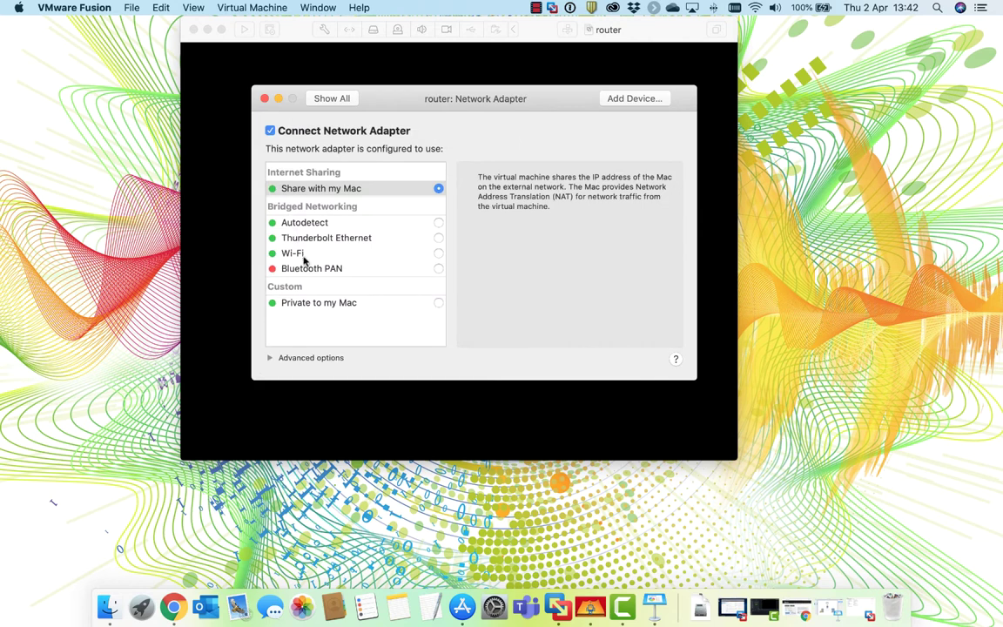
pyautogui.click(438, 254)
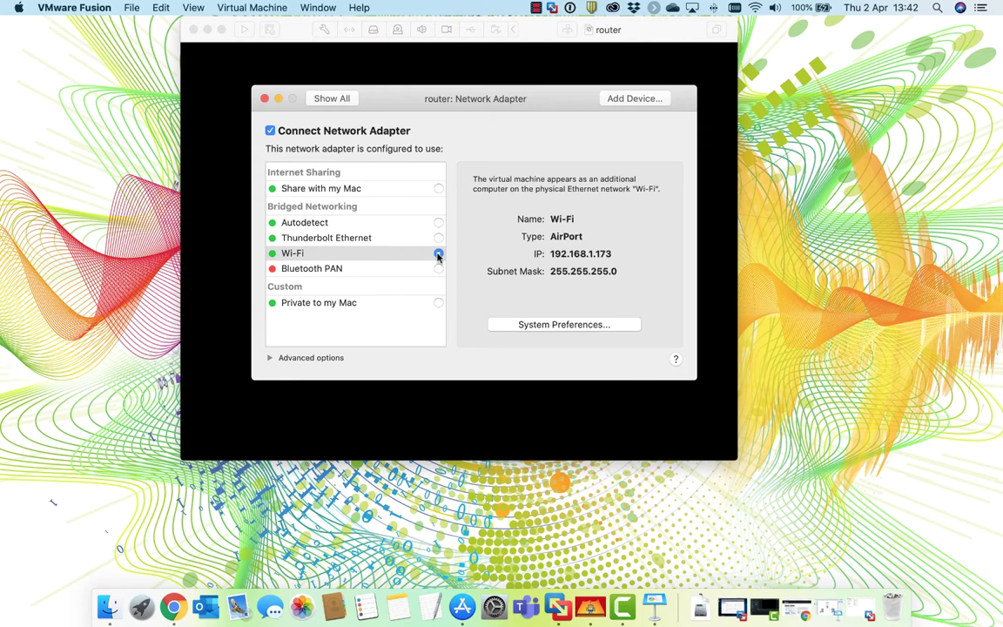
pyautogui.click(330, 99)
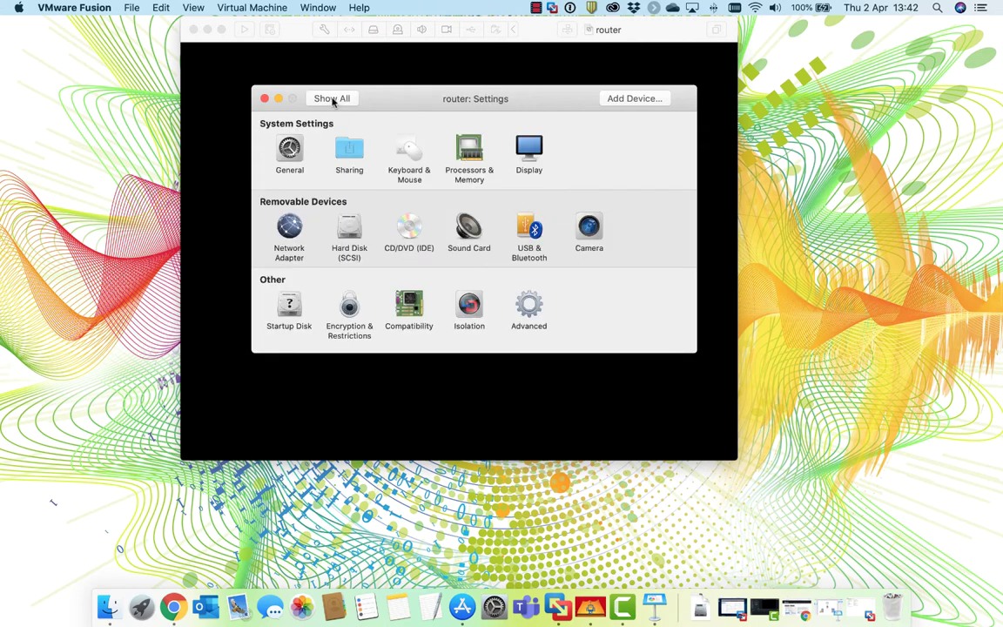
# Add a second network adapter to the router machine and set it to the custom Private to my Mac network.
pyautogui.click(615, 99)
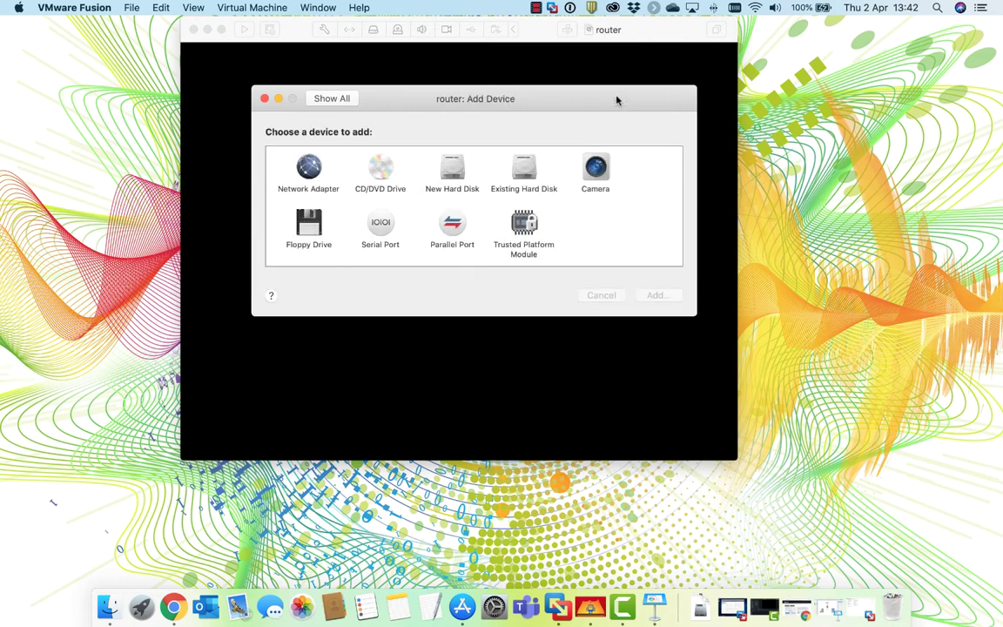
pyautogui.click(310, 171)
pyautogui.click(651, 296)
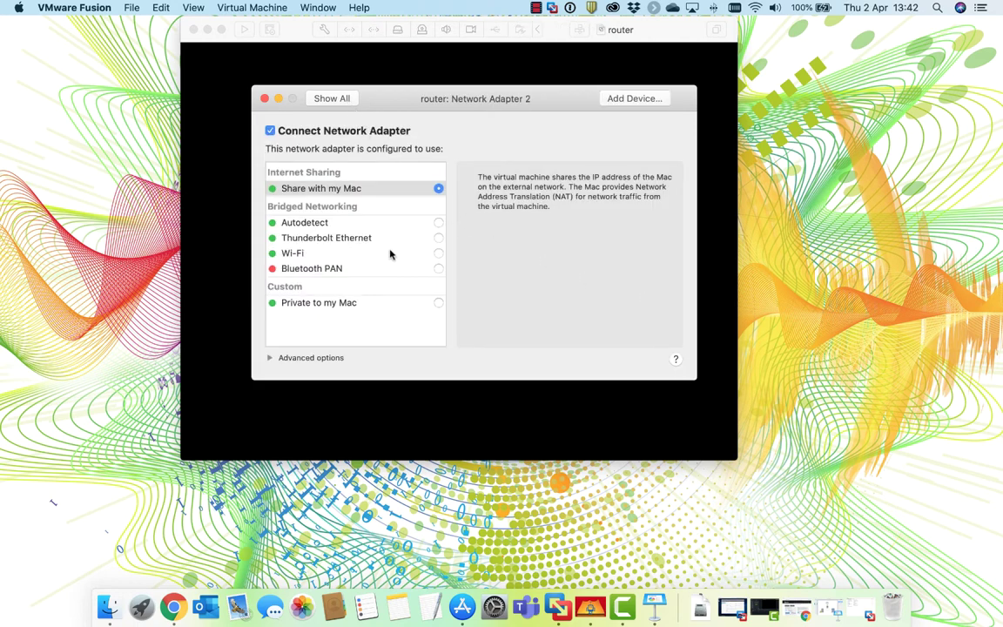
pyautogui.click(439, 303)
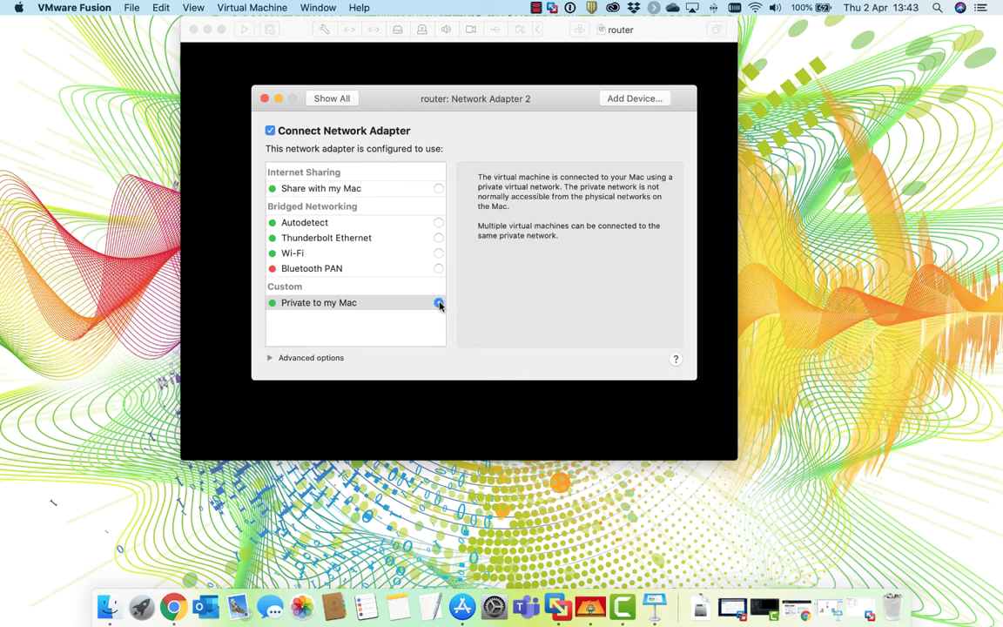
pyautogui.click(338, 100)
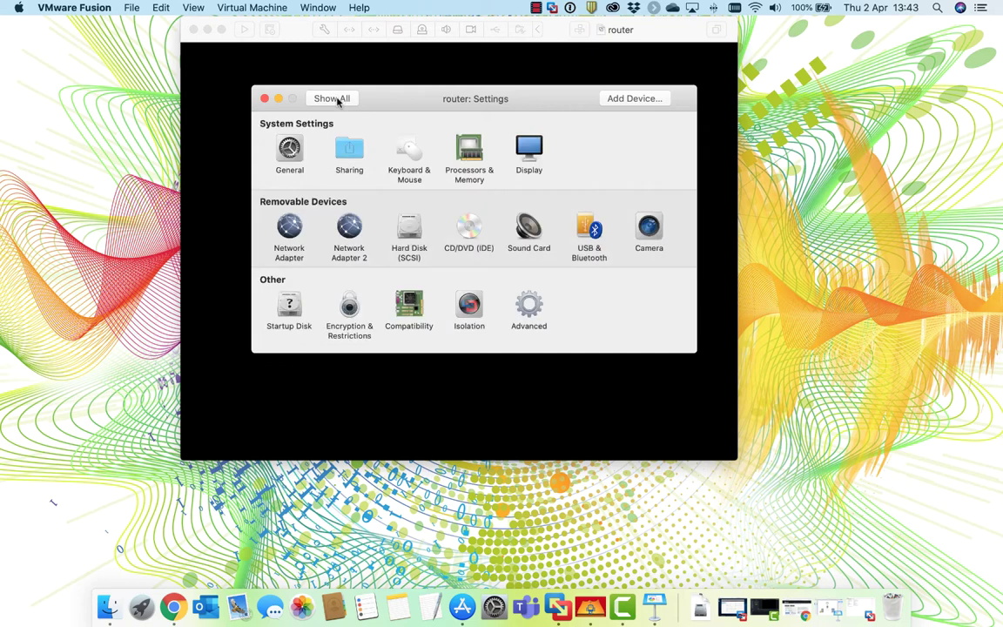
# Review the network configuration of both router adapters and close the machine's settings.
pyautogui.click(286, 220)
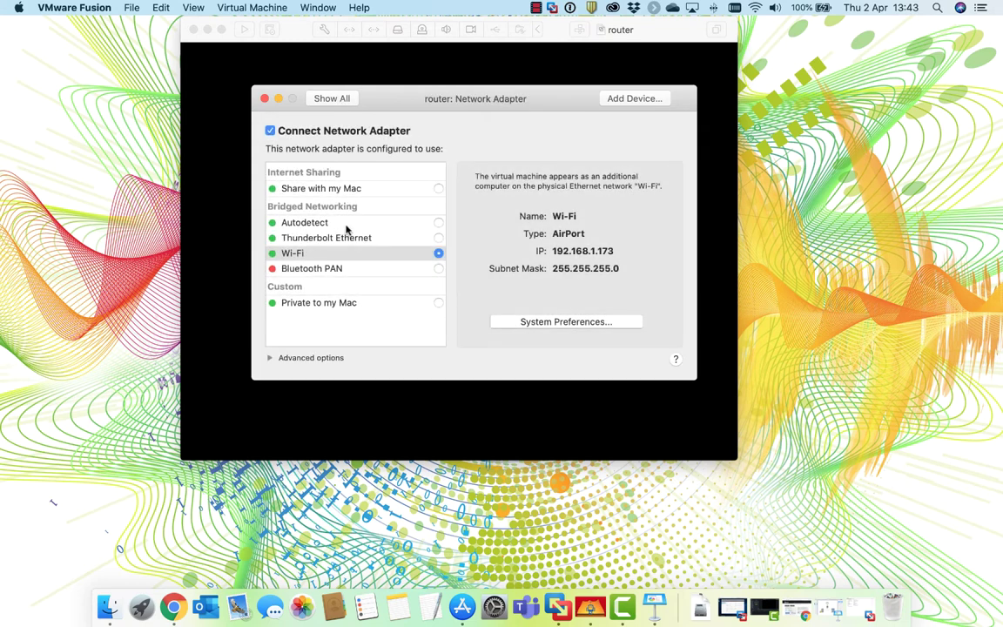
pyautogui.click(317, 97)
pyautogui.click(348, 226)
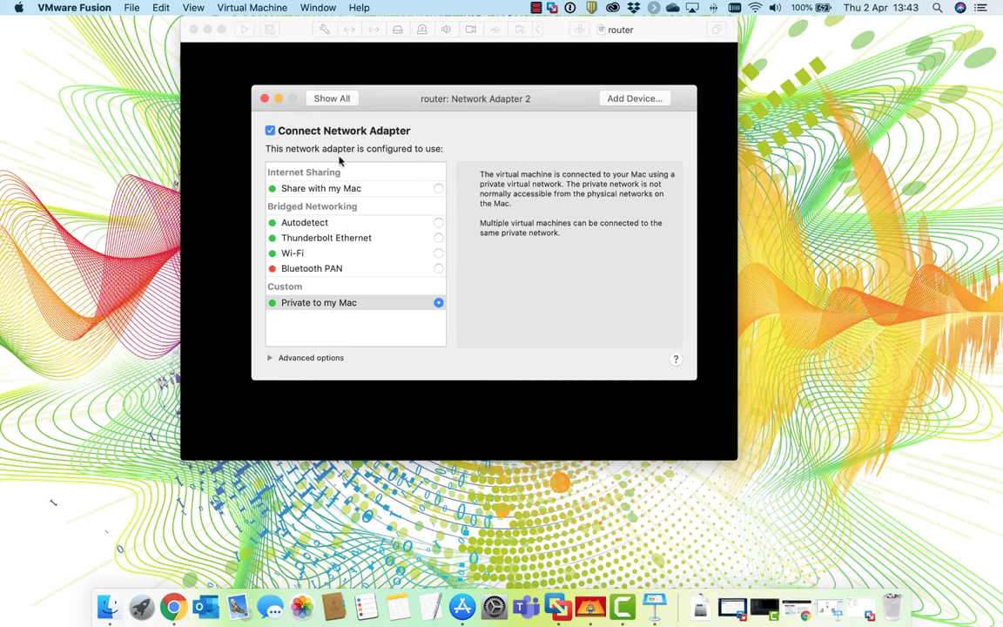
pyautogui.click(332, 98)
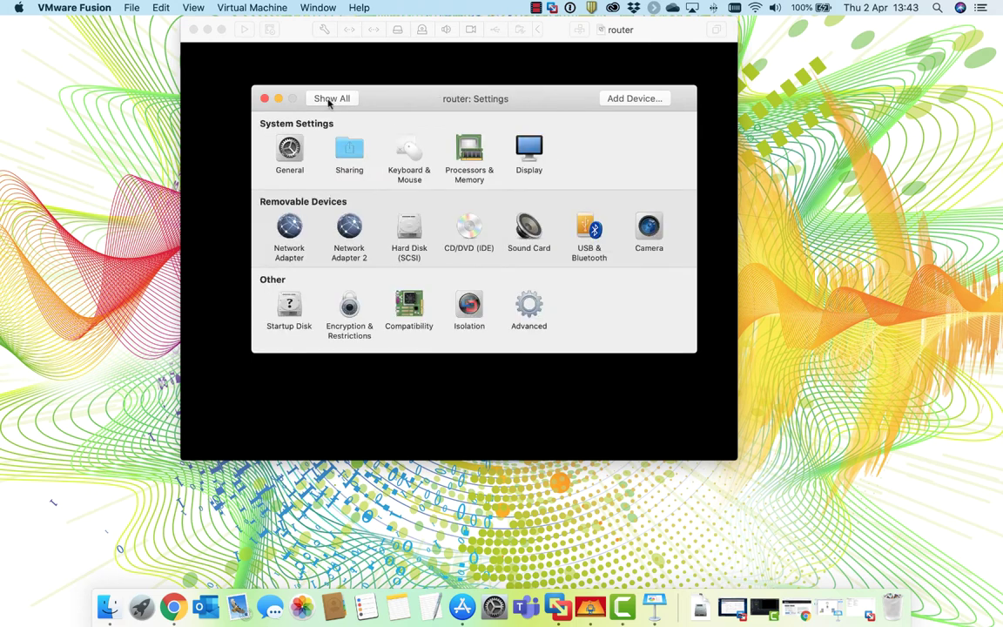
pyautogui.click(265, 98)
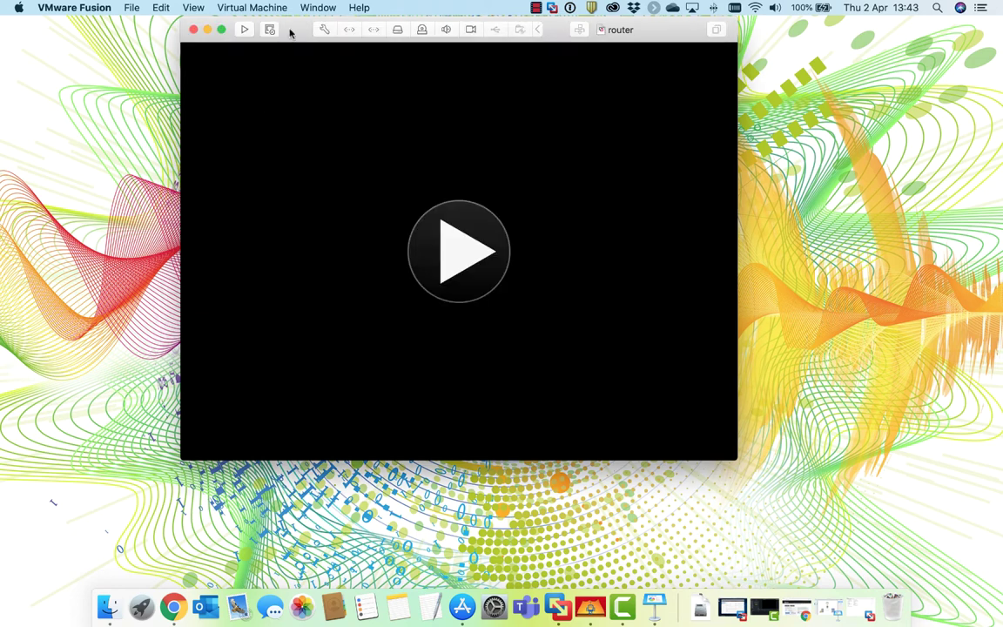
# Start the router virtual machine and accept the pfSense installer's copyright and distribution notice.
pyautogui.click(459, 265)
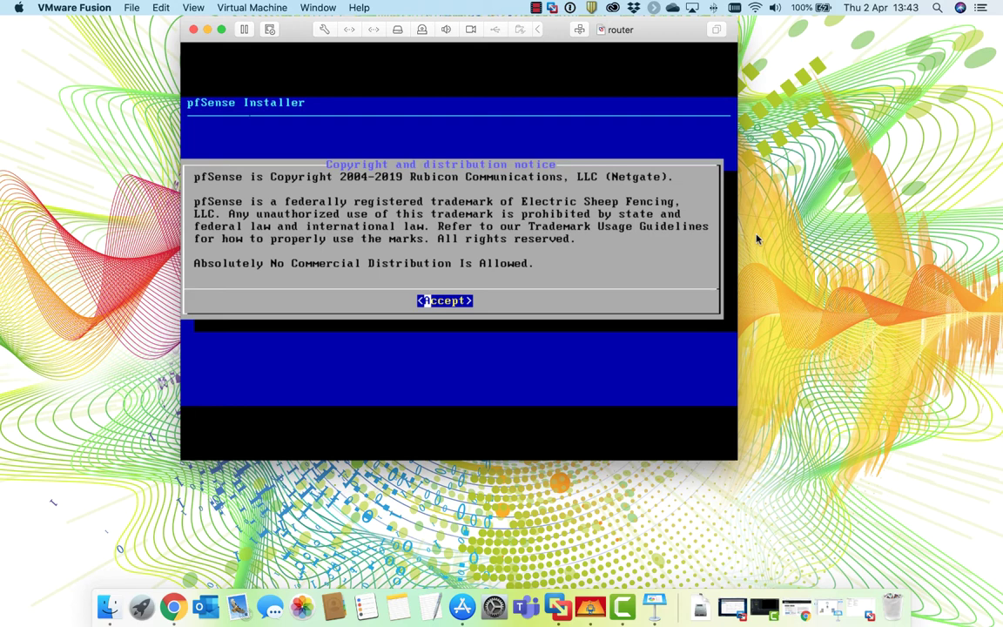
pyautogui.click(723, 239)
pyautogui.press('Return')
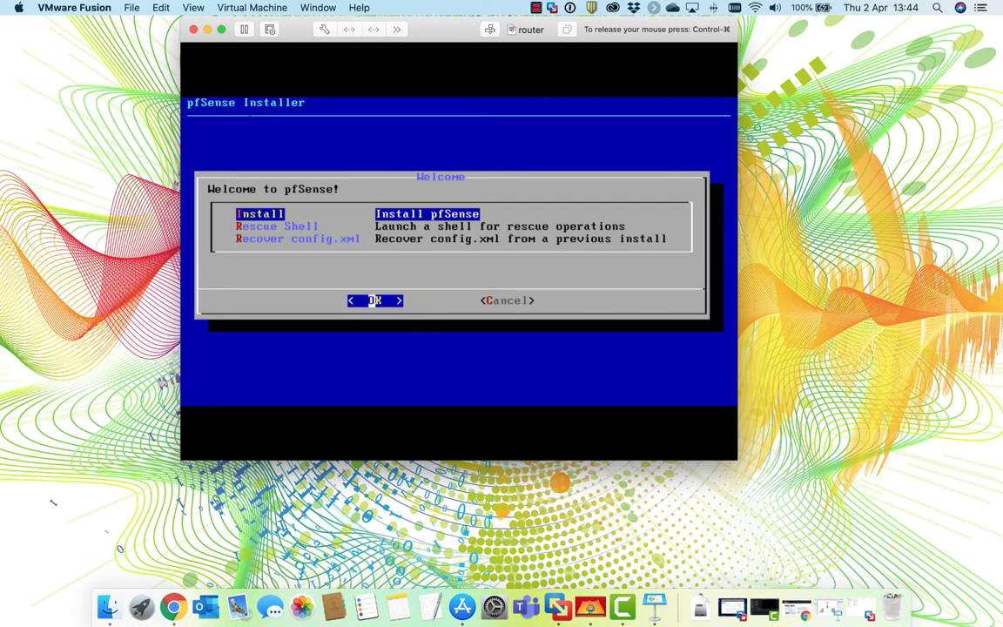
# Install pfSense with the default keymap and Auto (UFS) guided disk partitioning.
pyautogui.press('Down')
pyautogui.press('Up')
pyautogui.press('Down')
pyautogui.press('Up')
pyautogui.press('Return')
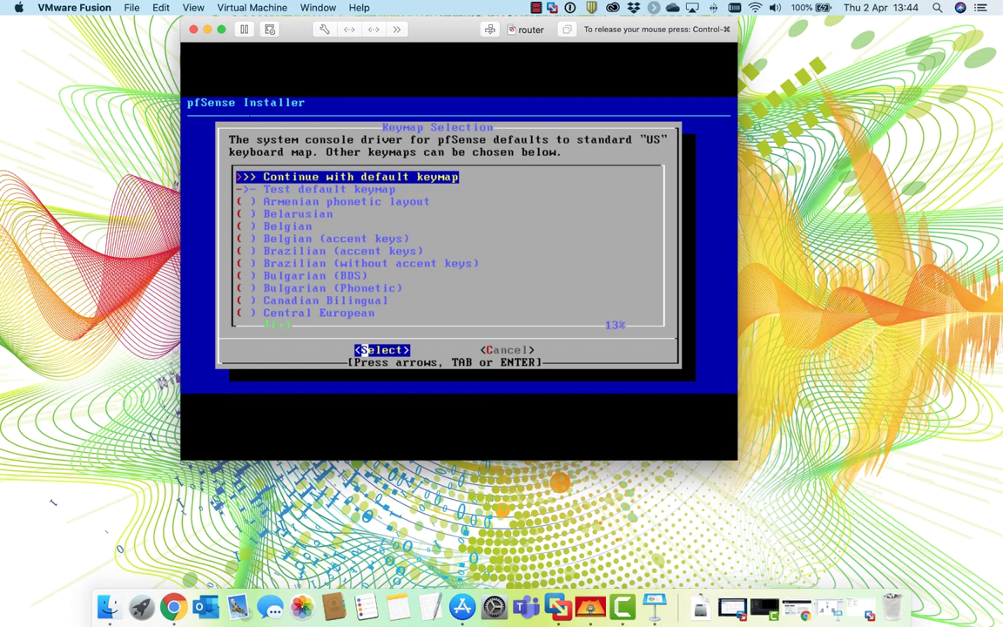
pyautogui.press('Return')
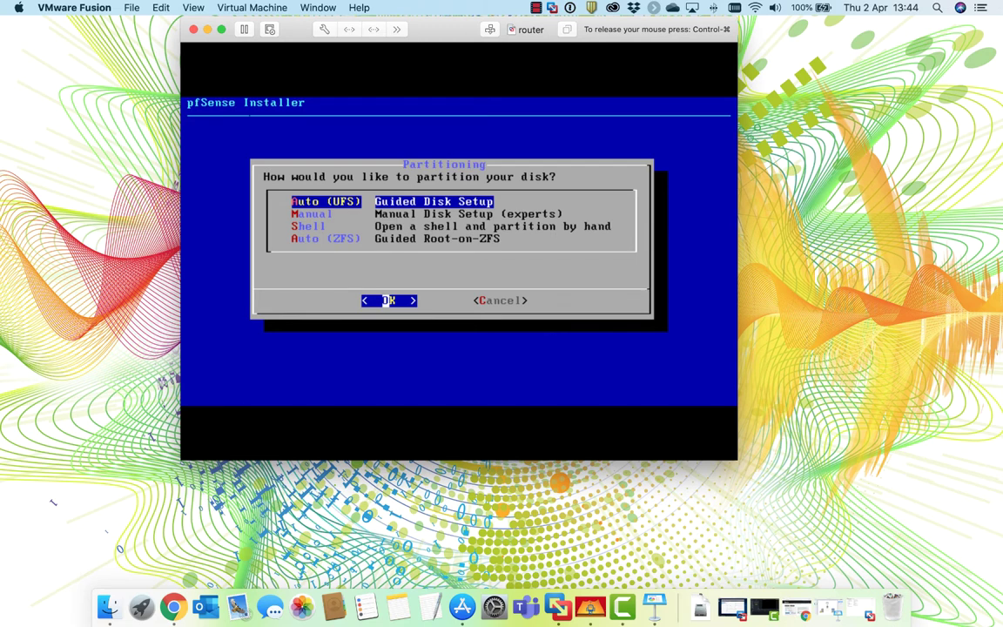
pyautogui.press('Return')
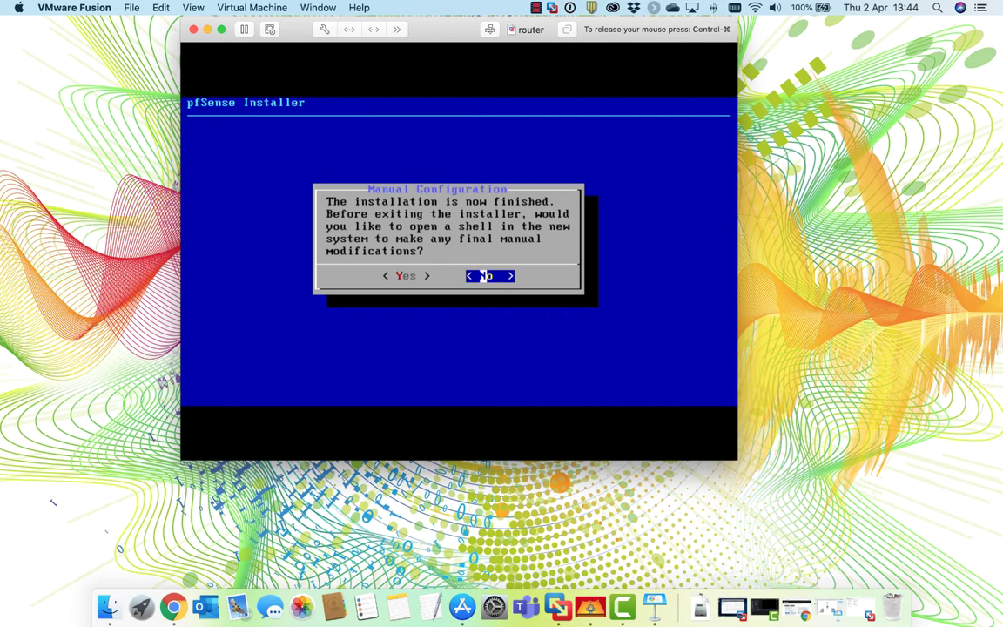
# Decline the shell for final manual modifications and reboot into the installed pfSense system.
pyautogui.press('Return')
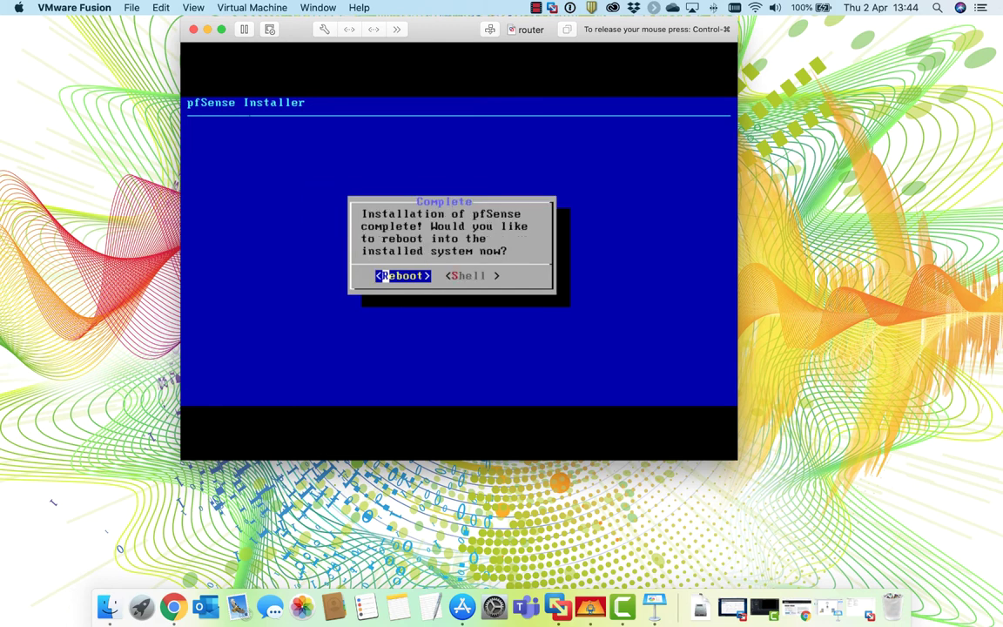
pyautogui.press('Return')
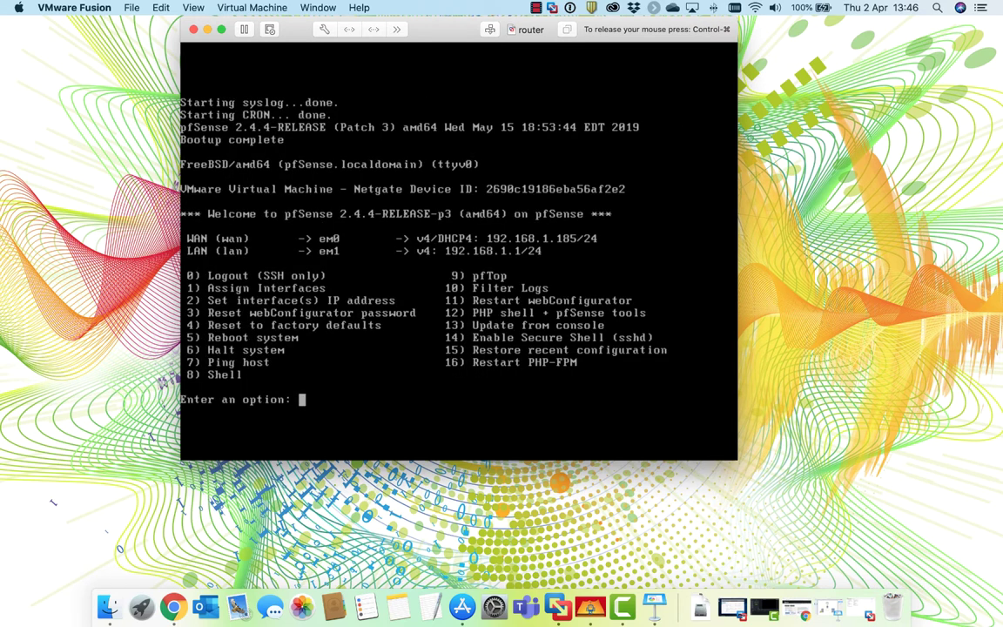
pyautogui.press('ctrl+super')
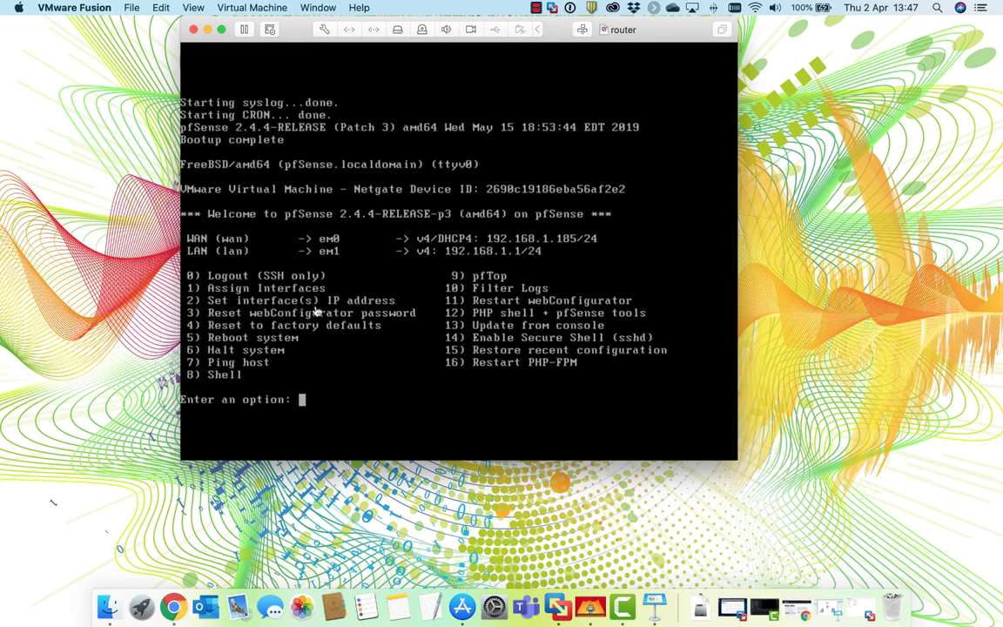
# Start setting interface IP addresses from the pfSense console and give the LAN interface the IPv4 address 172.16.10.1.
pyautogui.click(292, 362)
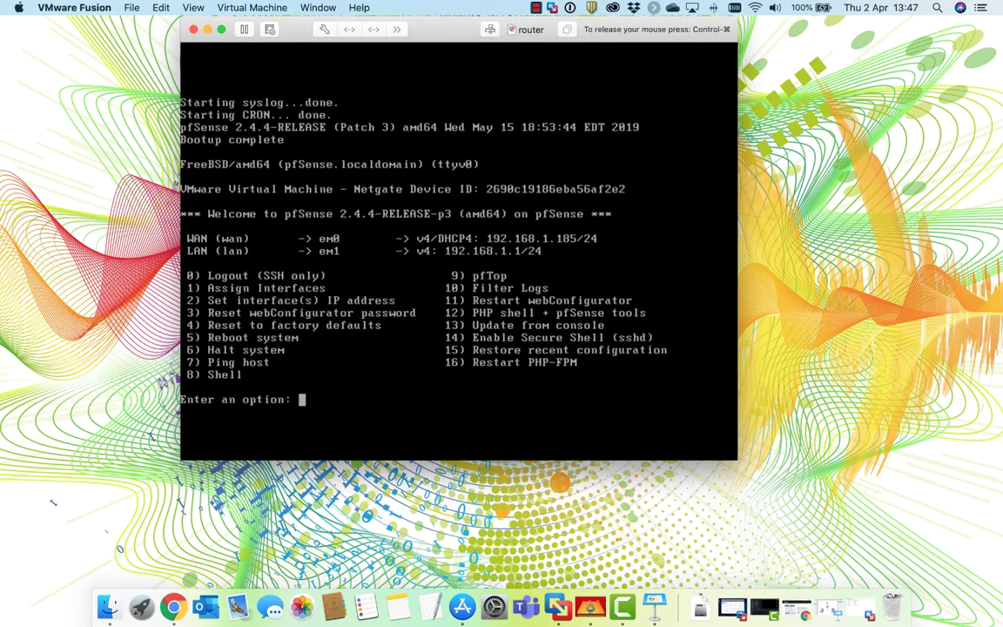
pyautogui.write('2')
pyautogui.press('Return')
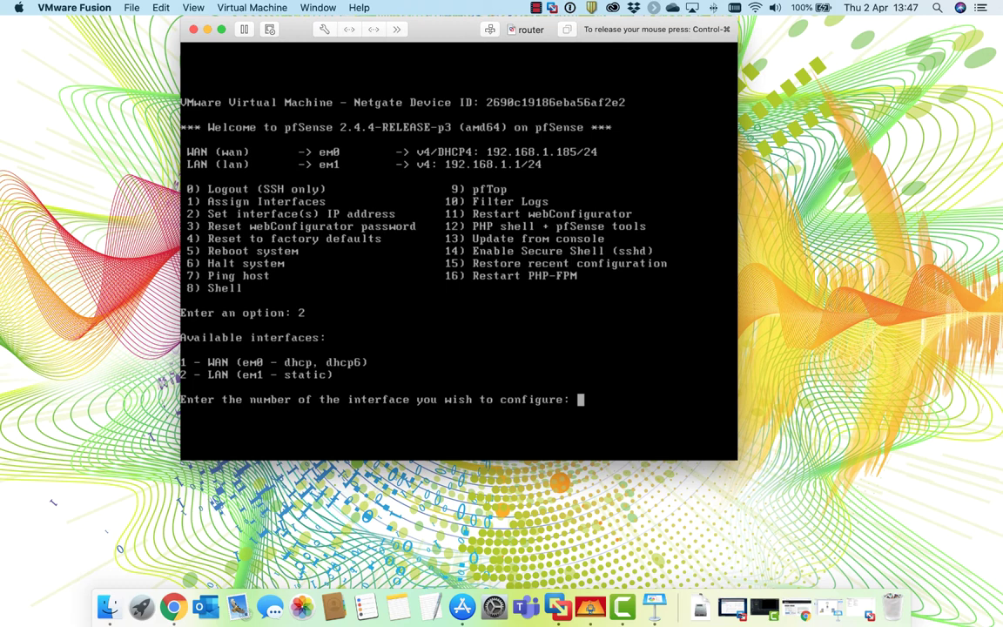
pyautogui.write('2')
pyautogui.press('Return')
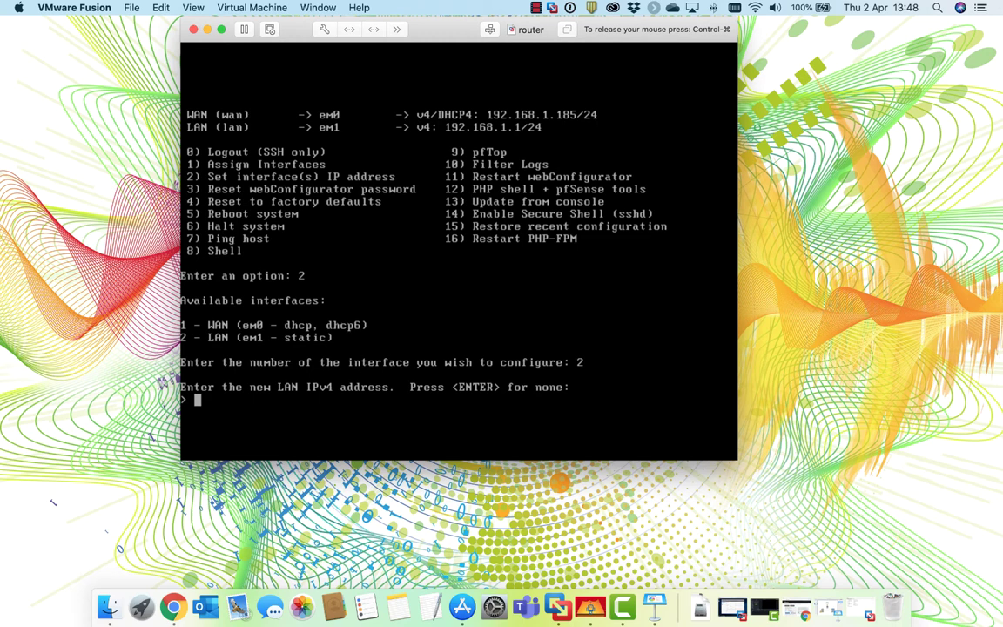
pyautogui.write('172.16.10.1')
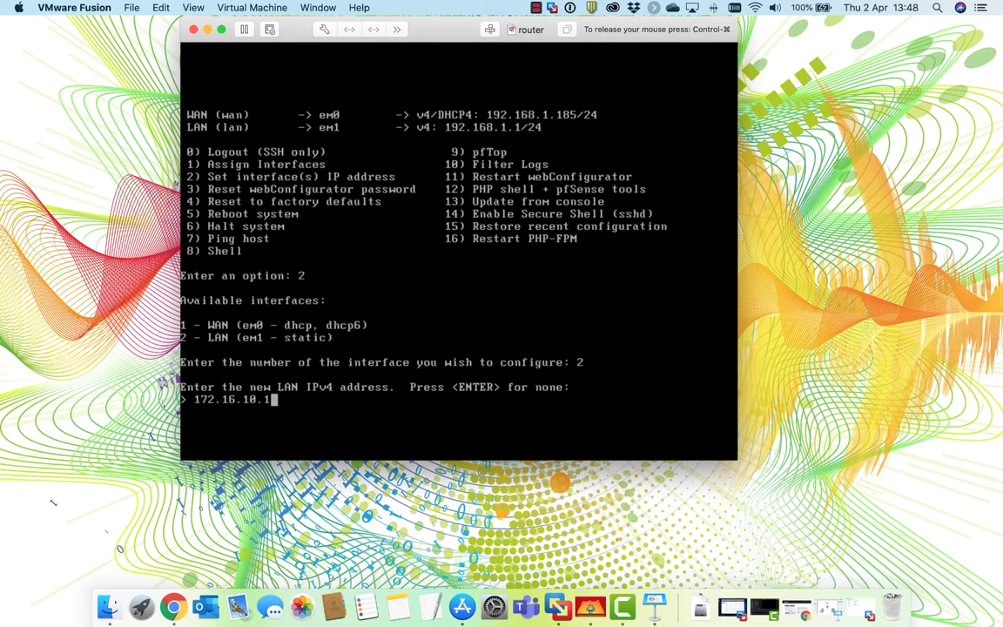
pyautogui.press('Return')
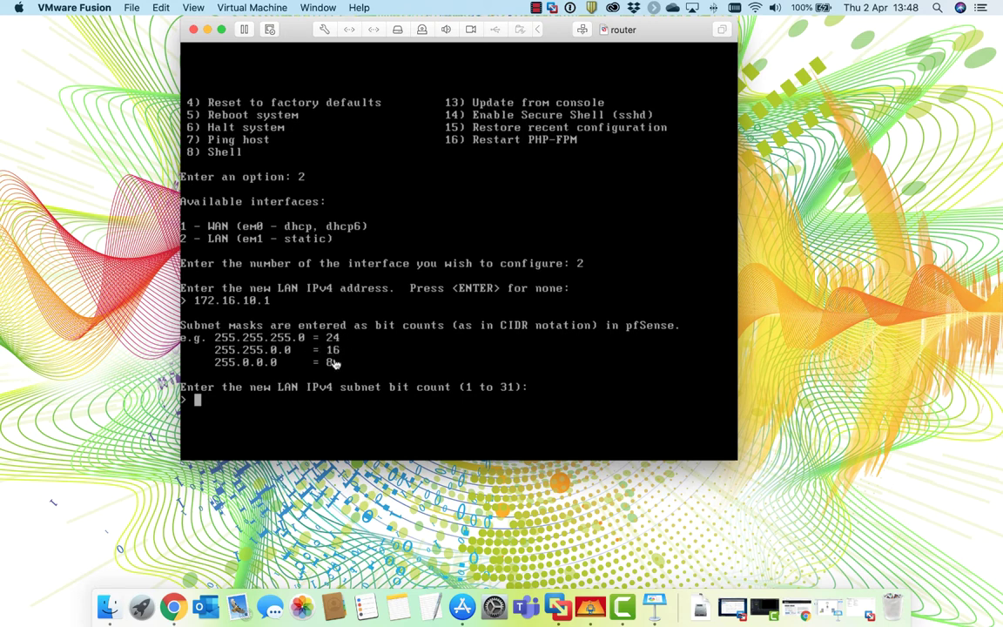
# Set the LAN subnet bit count to 24 and leave the upstream gateway and IPv6 address empty.
pyautogui.click(238, 374)
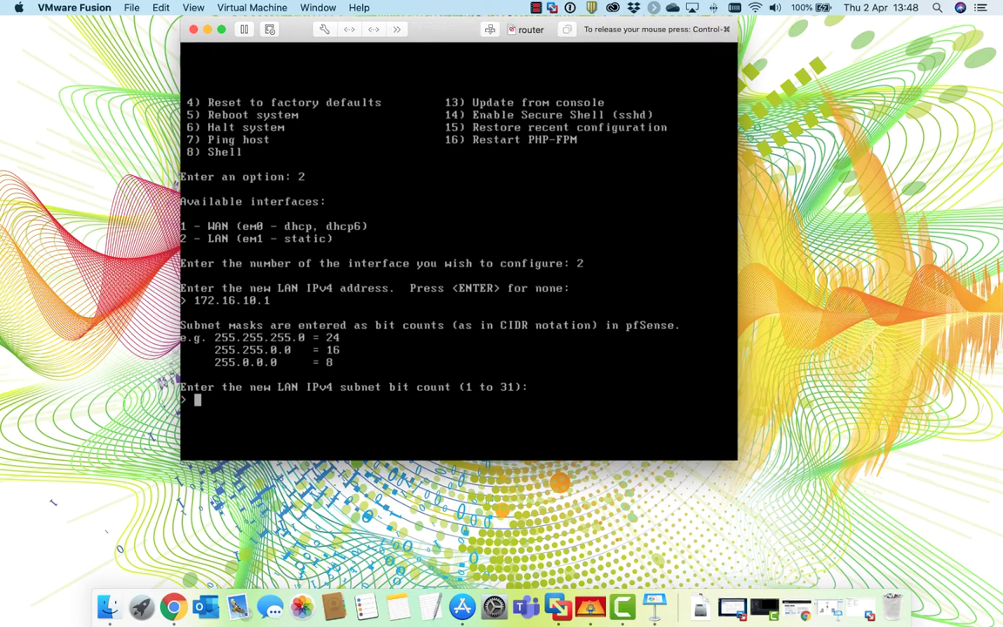
pyautogui.write('24')
pyautogui.press('Return')
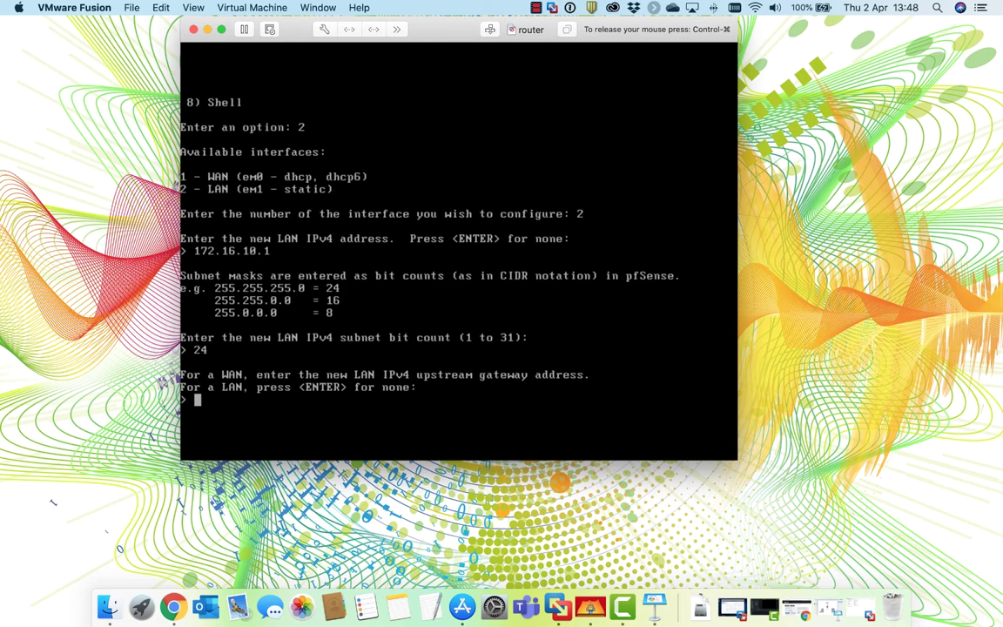
pyautogui.press('ctrl+super')
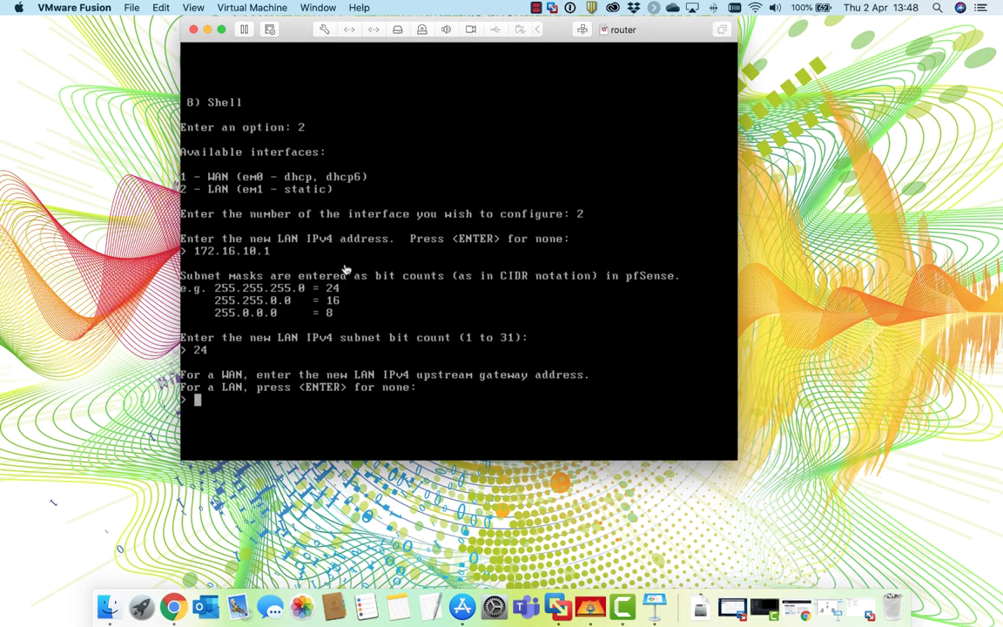
pyautogui.click(248, 410)
pyautogui.press('Return')
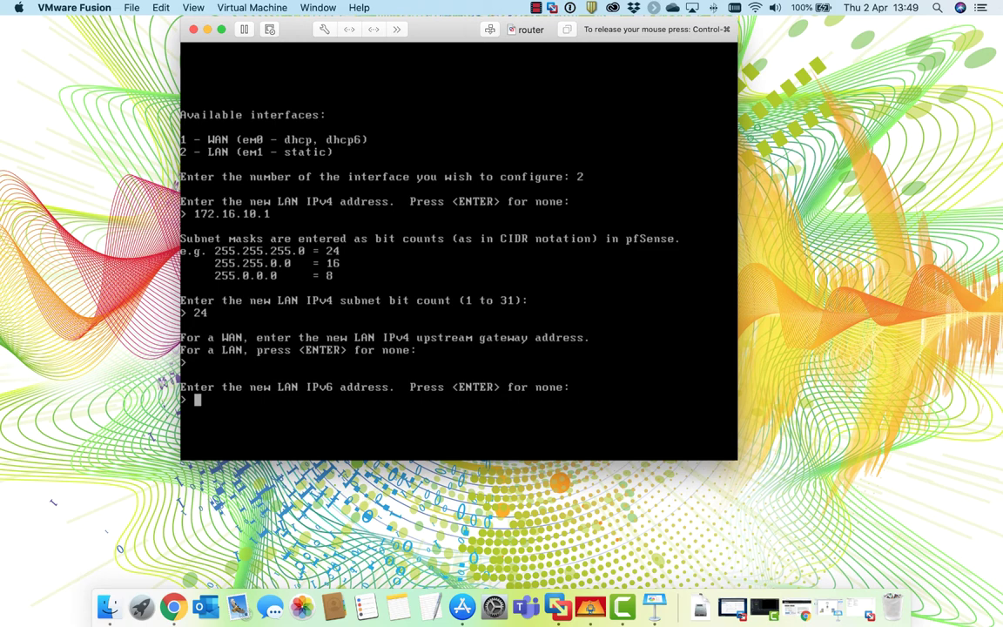
pyautogui.press('Return')
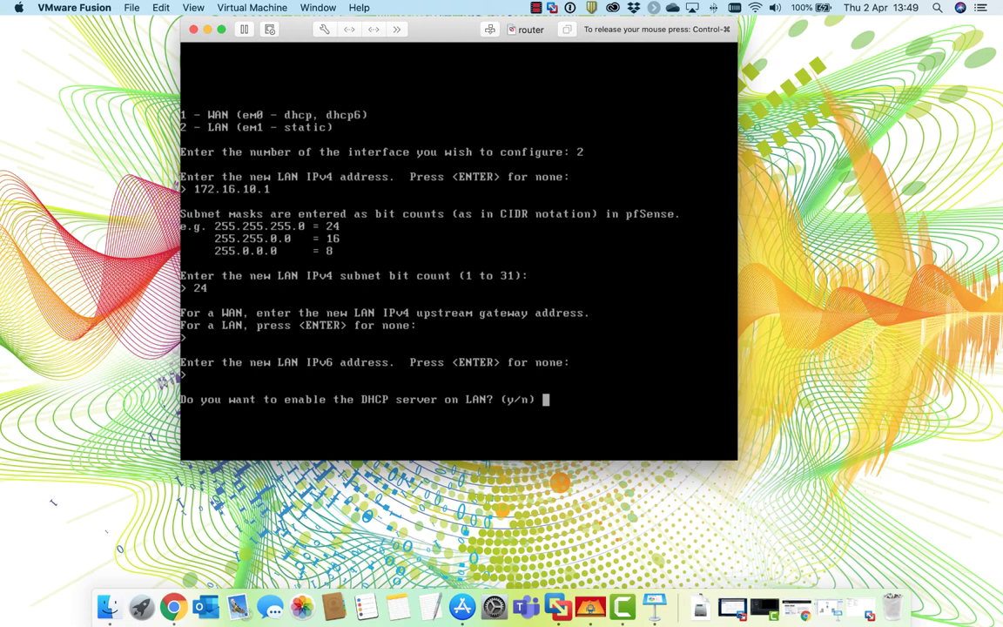
# Enable the DHCP server on LAN with the client address range 172.16.10.100 to 172.16.10.200.
pyautogui.write('y')
pyautogui.press('Return')
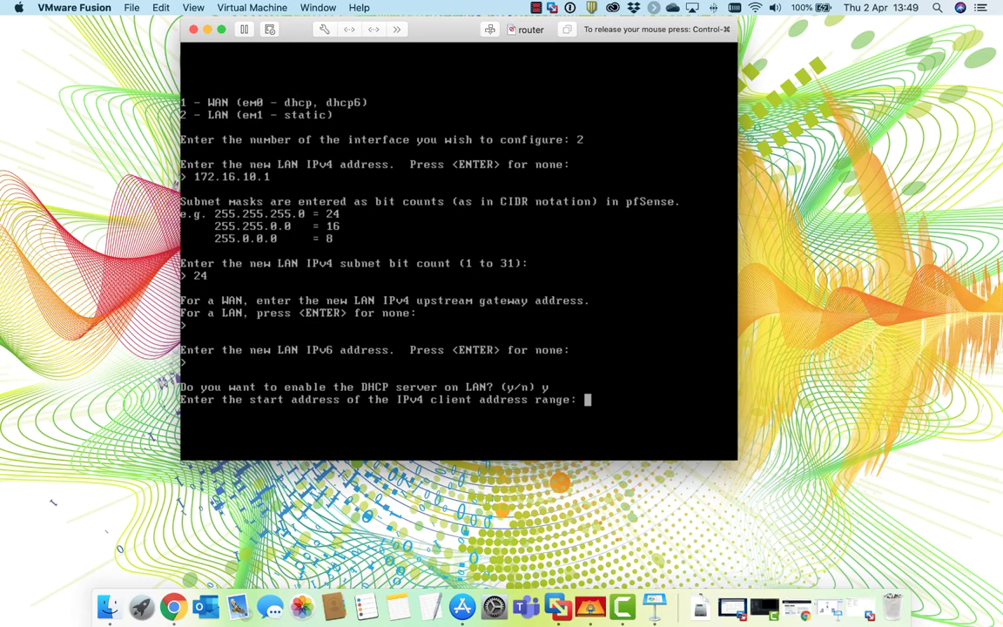
pyautogui.write('172.16.10.100')
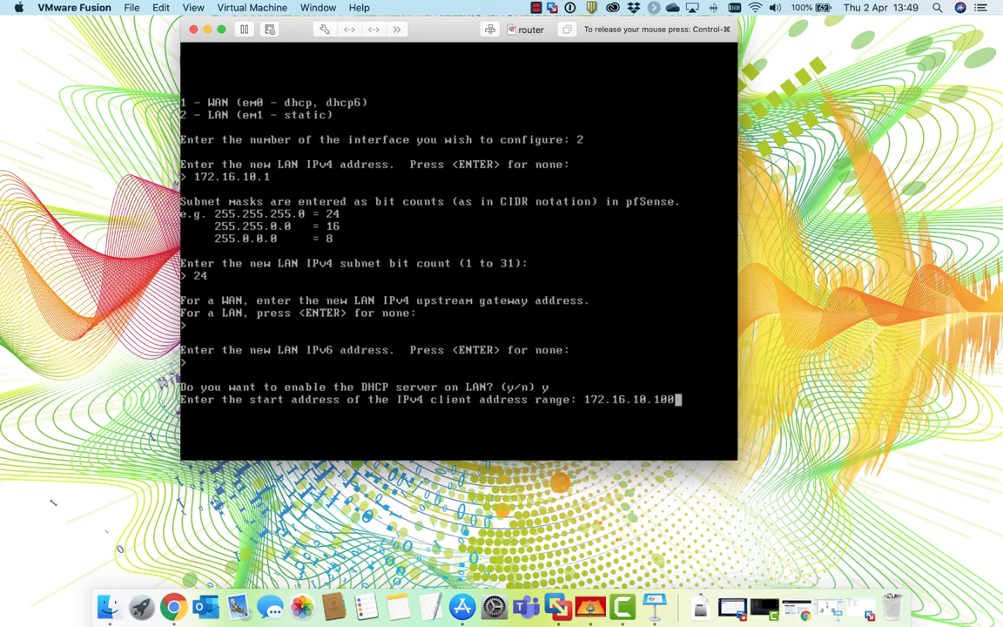
pyautogui.press('Return')
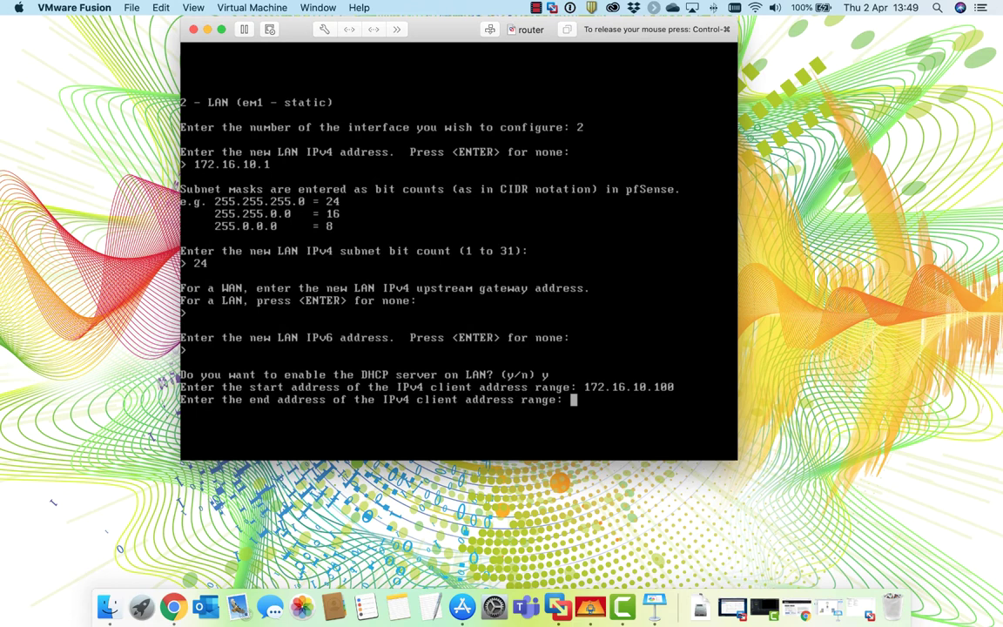
pyautogui.write('172.17')
pyautogui.press('BackSpace')
pyautogui.write('6.10.200')
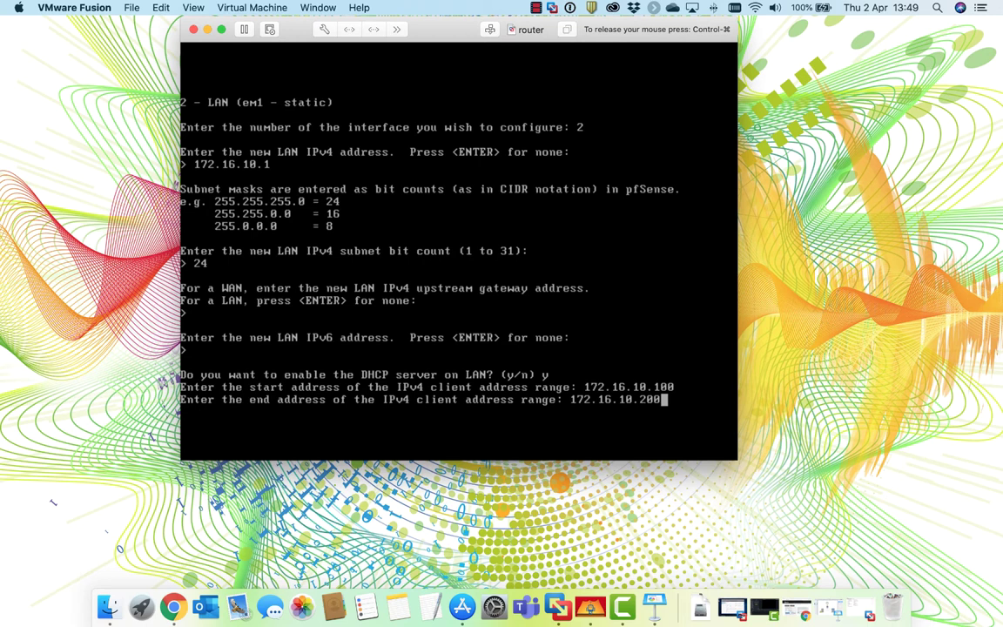
pyautogui.press('Return')
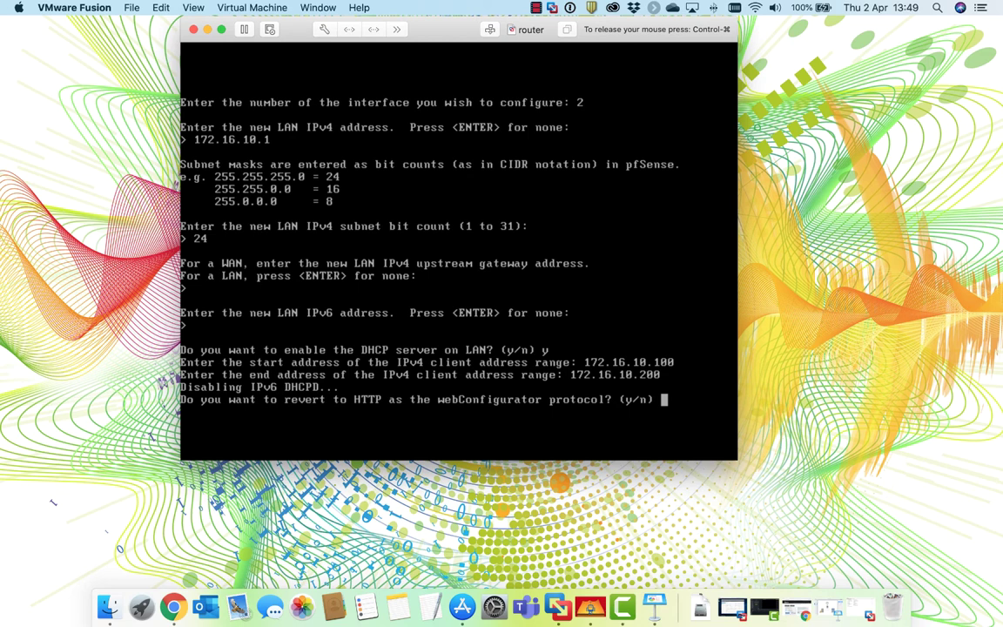
# Revert the webConfigurator protocol to HTTP and return to the pfSense console menu.
pyautogui.write('y')
pyautogui.press('Return')
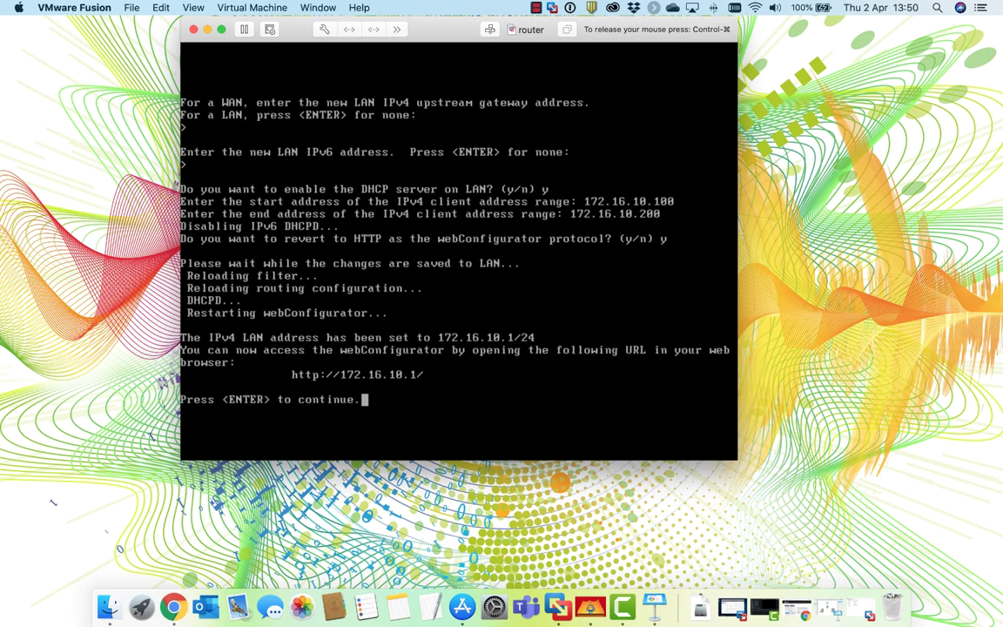
pyautogui.press('ctrl+super')
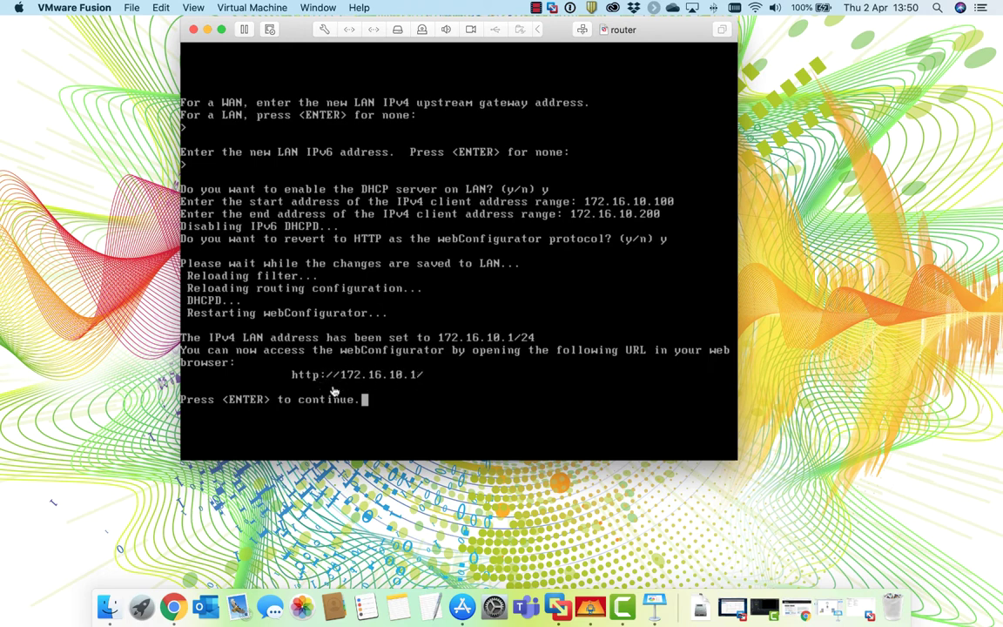
pyautogui.click(400, 399)
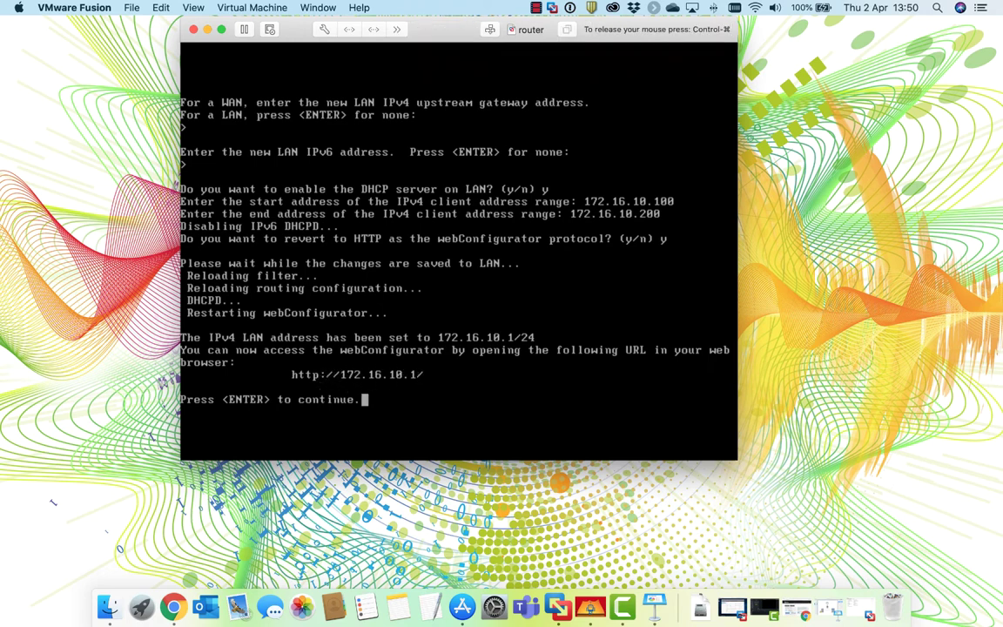
pyautogui.press('Return')
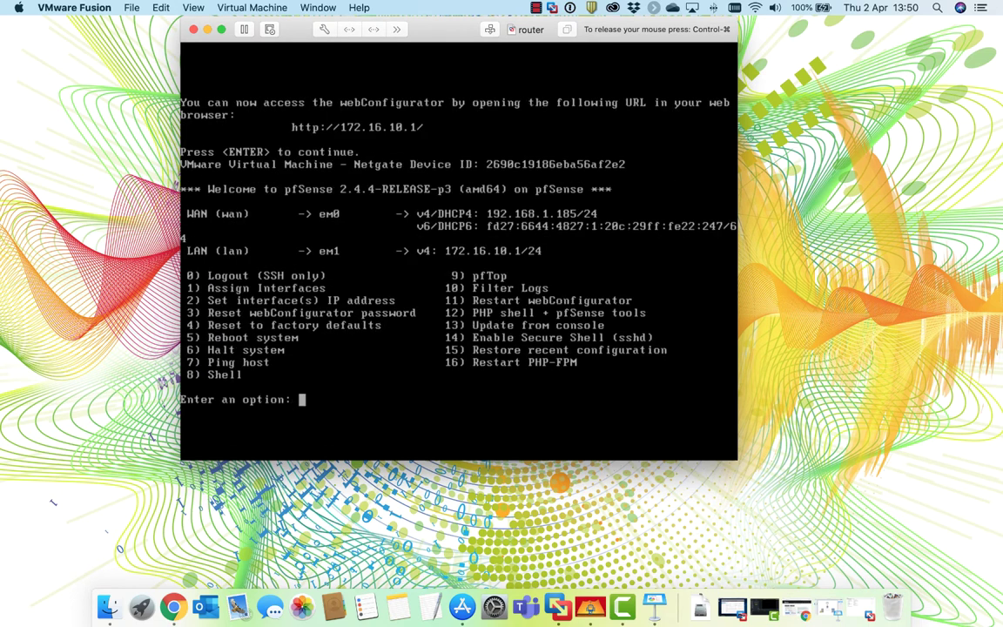
# Minimize the router virtual machine, open the Windows Server 2019 virtual machine and sign in with the Administrator account password.
pyautogui.press('ctrl+super')
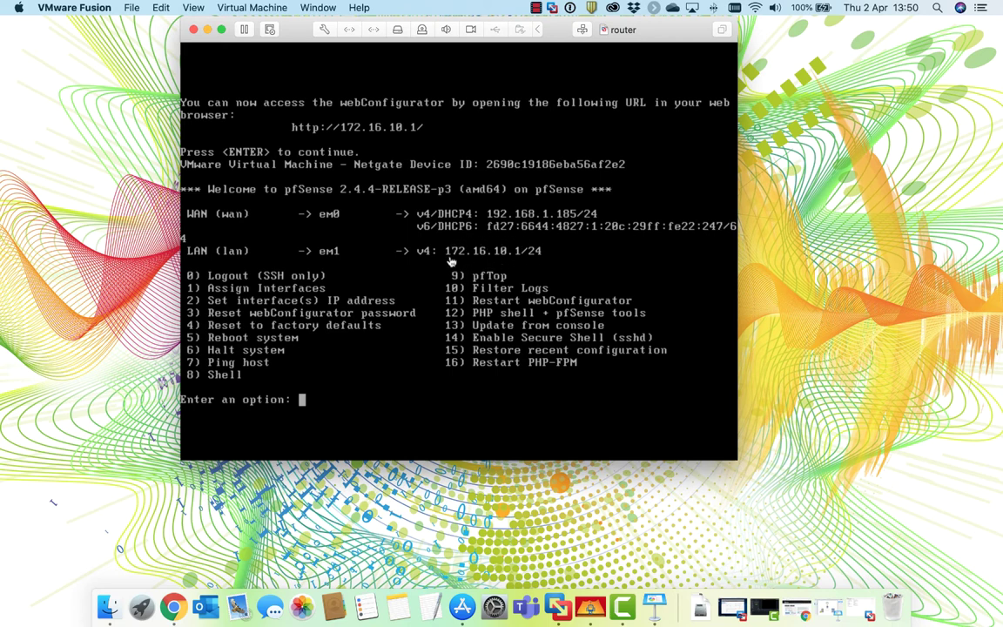
pyautogui.click(207, 30)
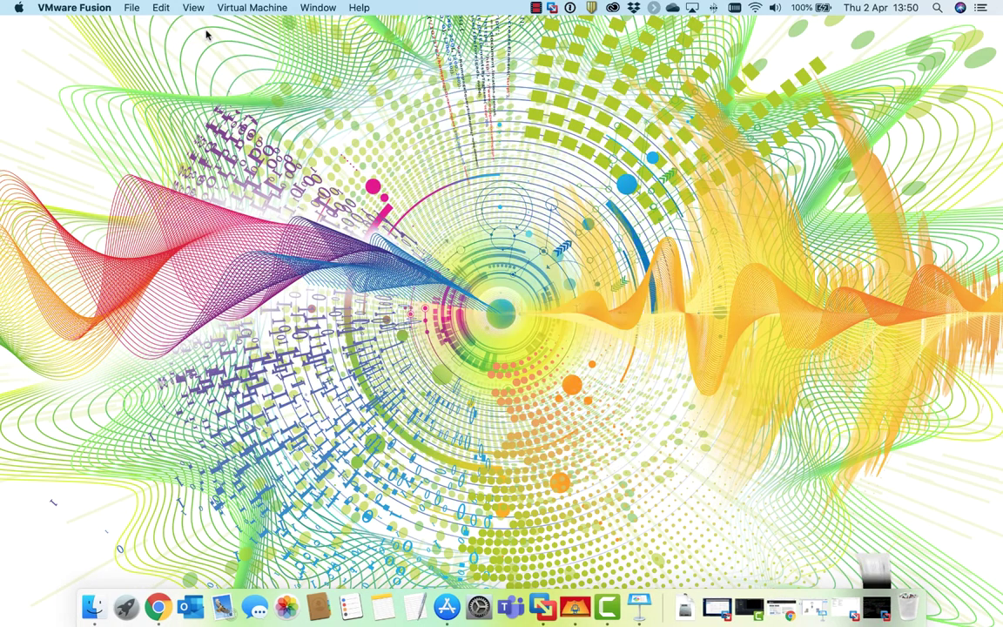
pyautogui.click(553, 597)
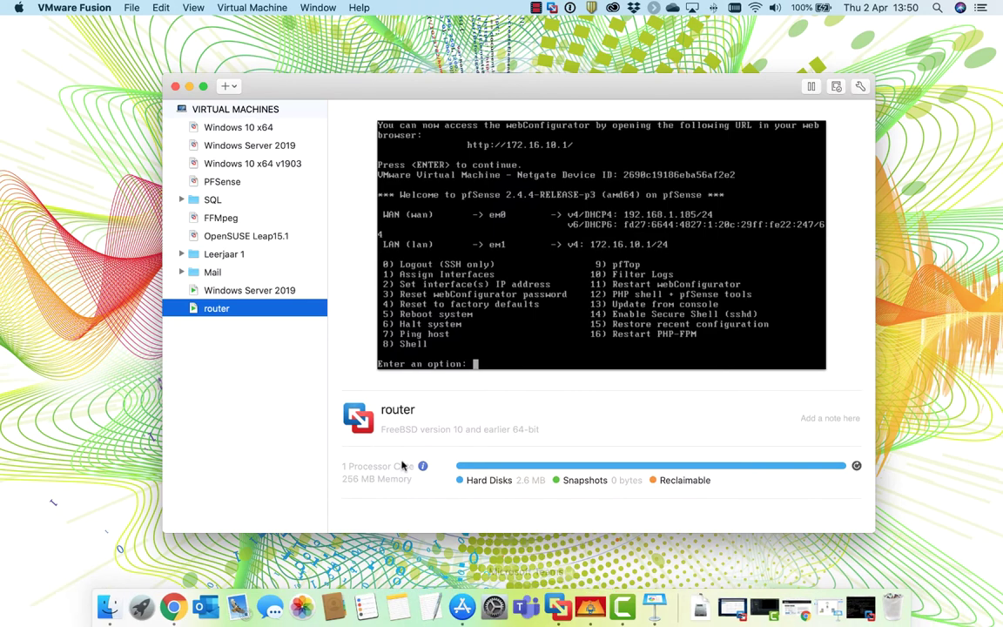
pyautogui.click(252, 293)
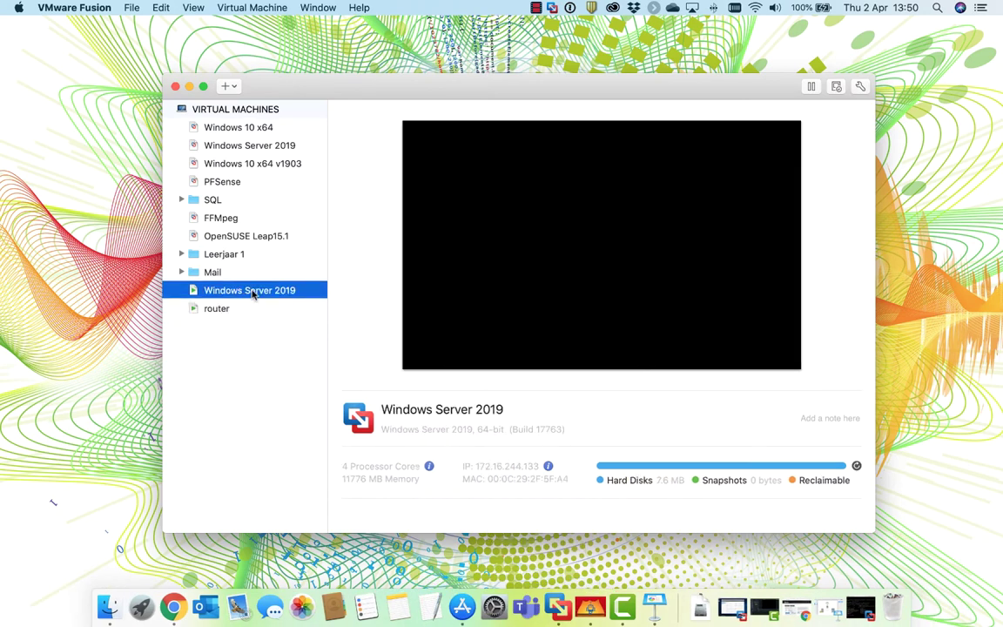
pyautogui.doubleClick(243, 291)
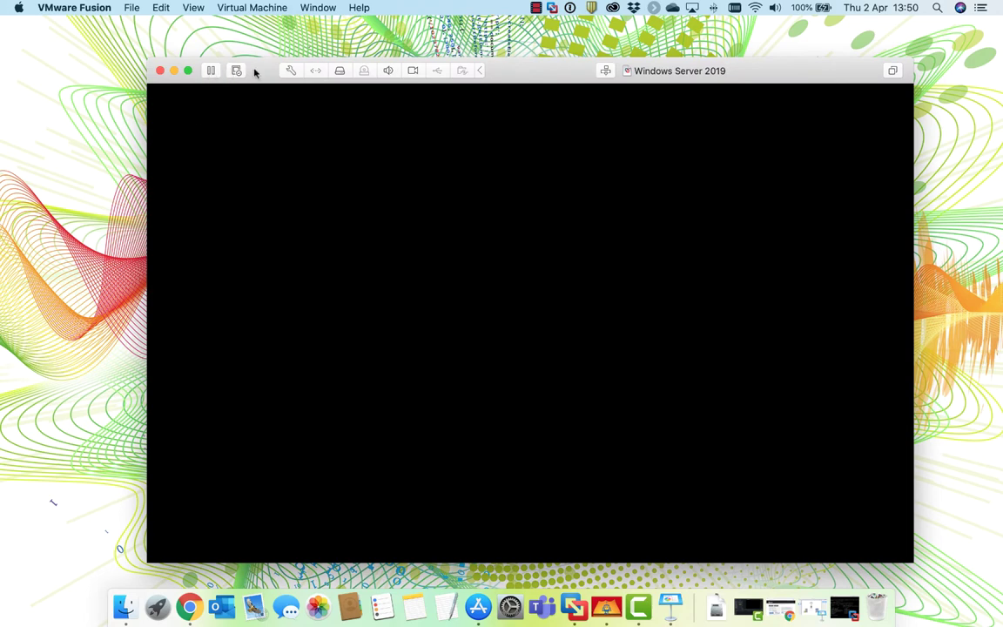
pyautogui.moveTo(252, 71); pyautogui.dragTo(228, 42)
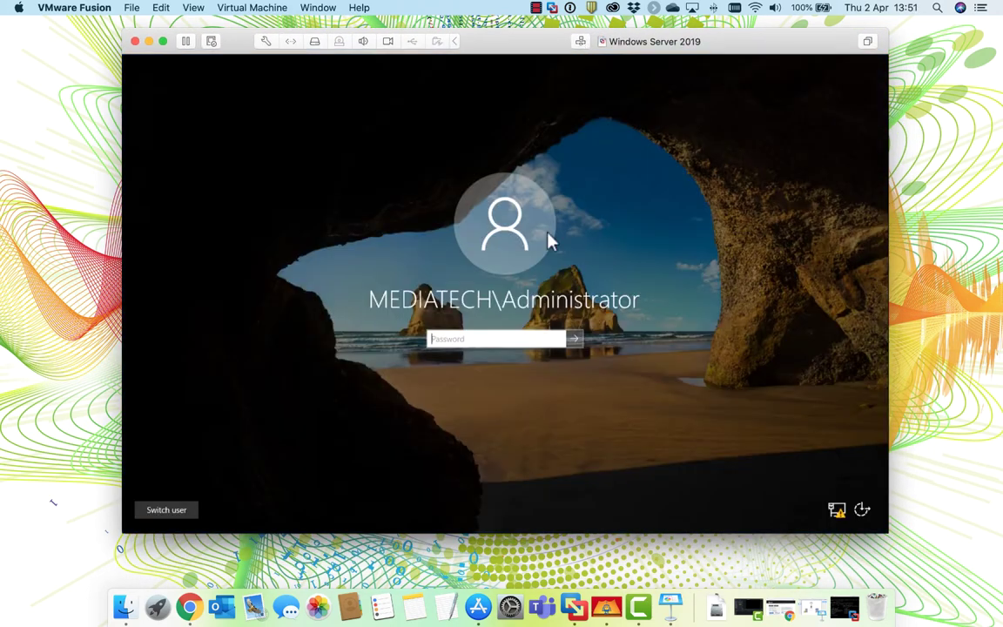
pyautogui.write('••••••••')
pyautogui.press('Return')
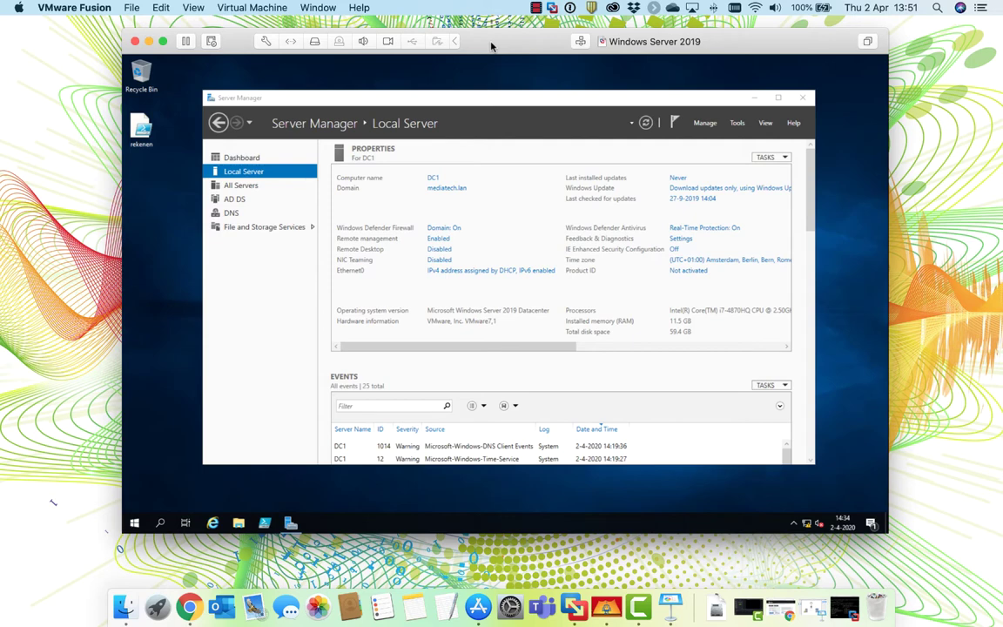
# Check the virtual machine's network adapter mode and view the network connection details of Ethernet0.
pyautogui.click(291, 42)
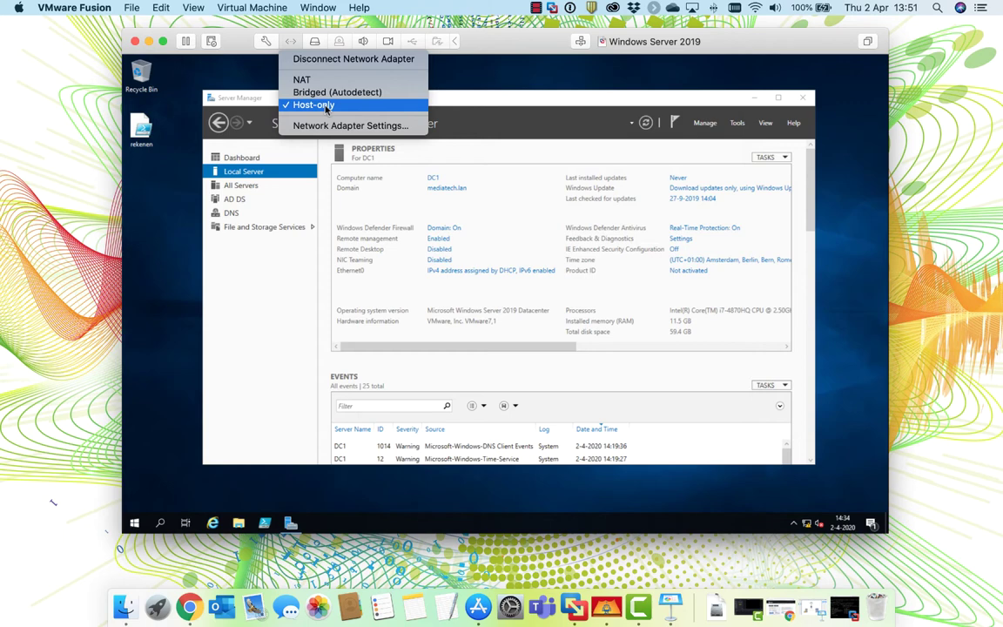
pyautogui.click(214, 43)
pyautogui.click(433, 271)
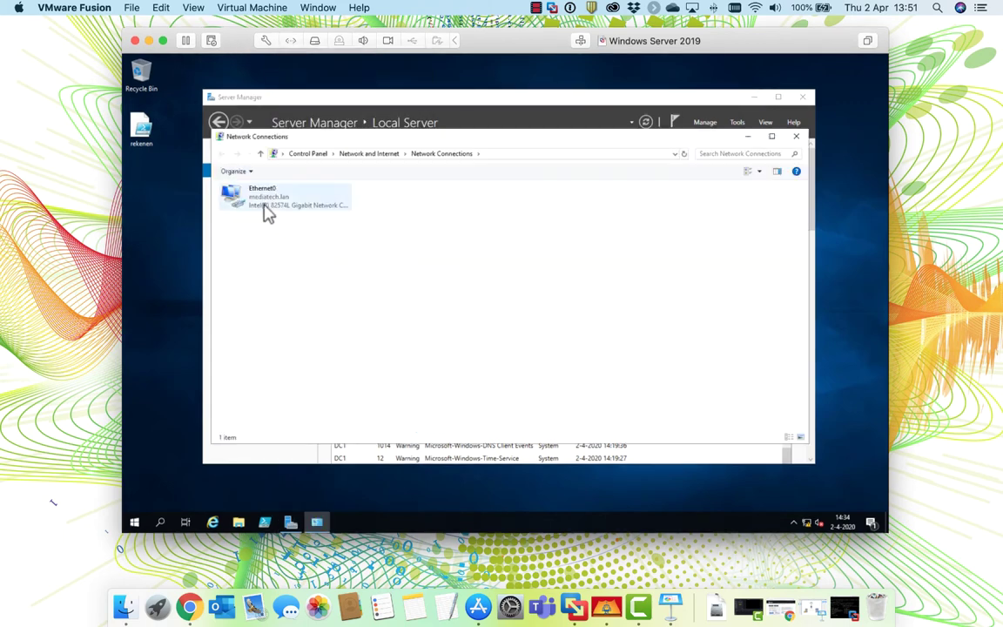
pyautogui.rightClick(264, 201)
pyautogui.click(280, 223)
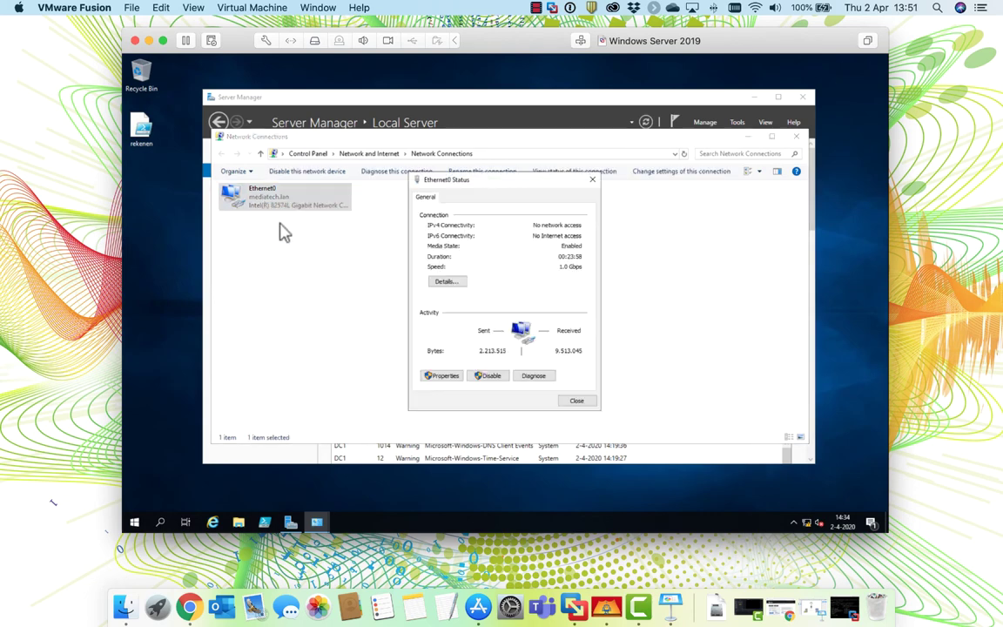
pyautogui.click(441, 284)
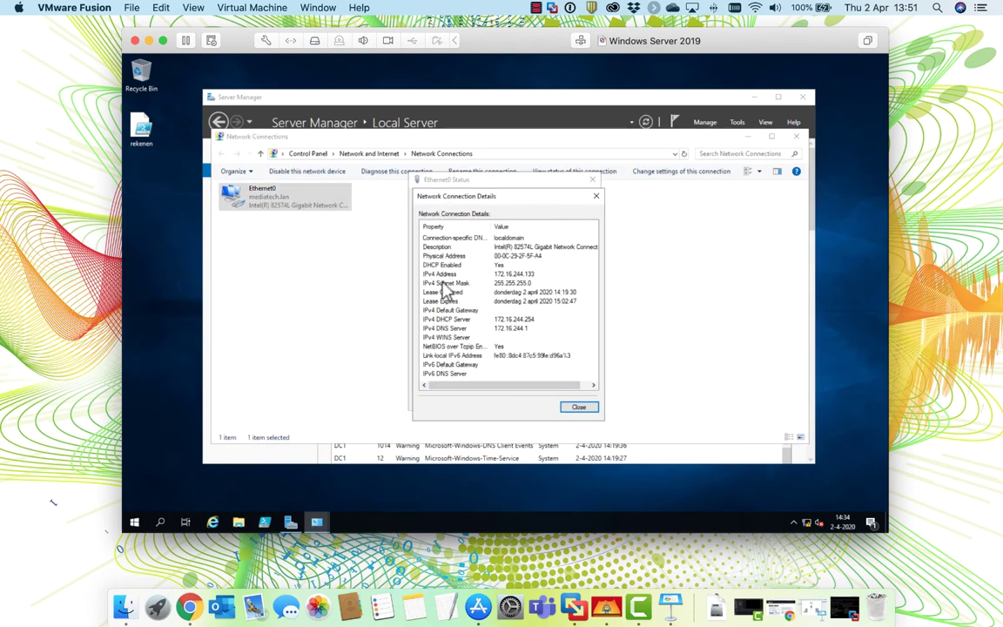
pyautogui.click(513, 274)
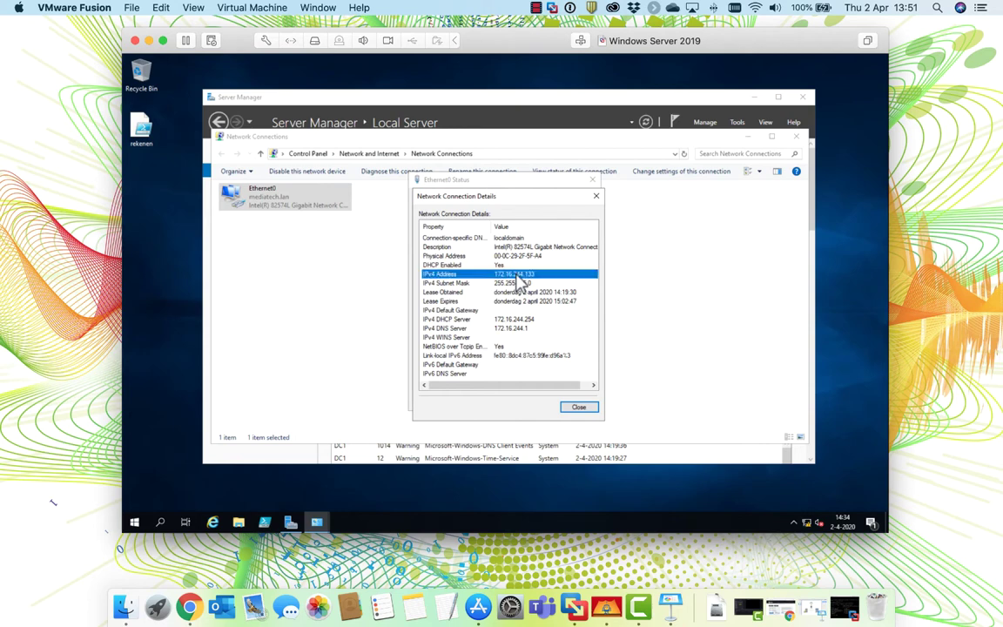
pyautogui.click(577, 407)
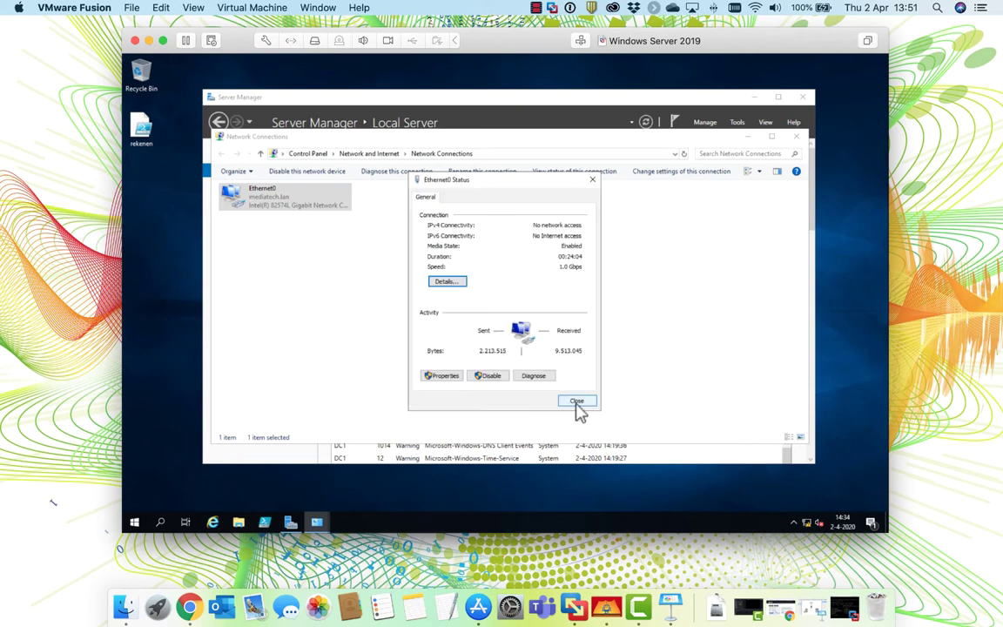
# Set Ethernet0's IPv4 properties to the static IP address 172.16.10.5 with subnet mask 255.255.255.0.
pyautogui.click(448, 376)
pyautogui.doubleClick(505, 302)
pyautogui.moveTo(454, 228); pyautogui.dragTo(398, 151)
pyautogui.click(439, 228)
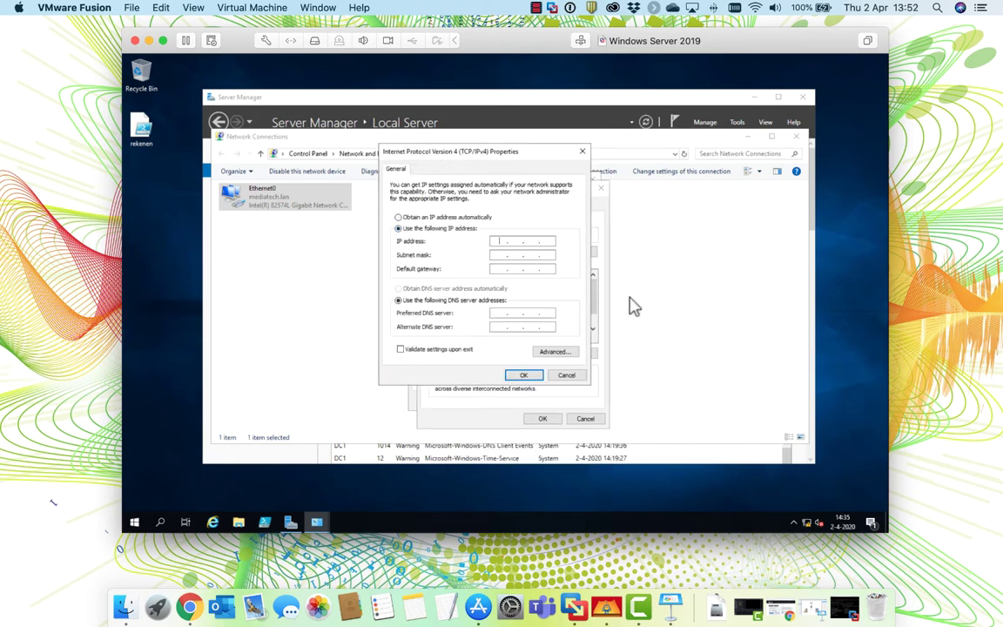
pyautogui.write('172 . 16 . 10 . 5')
pyautogui.press('Tab')
pyautogui.doubleClick(530, 255)
pyautogui.write('255 . 255 . 255 . 0')
pyautogui.press('Tab')
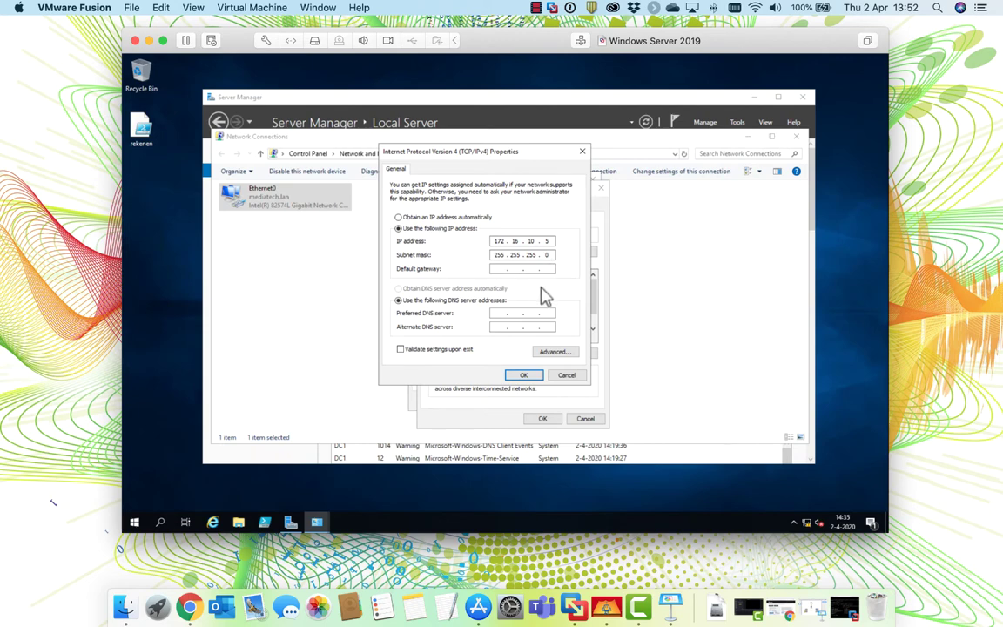
# Set the default gateway to 172.16.10.1 and the preferred DNS server to 8.8.8.8, and apply the Ethernet0 settings.
pyautogui.write('172 . 16 . 10 . 1')
pyautogui.click(494, 315)
pyautogui.write('8.8.8.8')
pyautogui.click(526, 375)
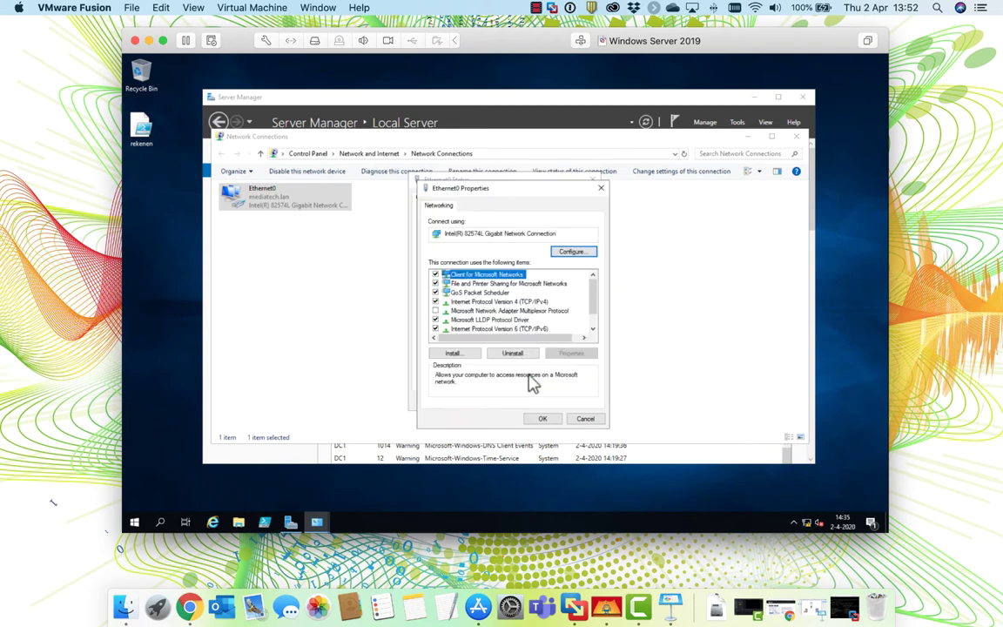
pyautogui.click(542, 419)
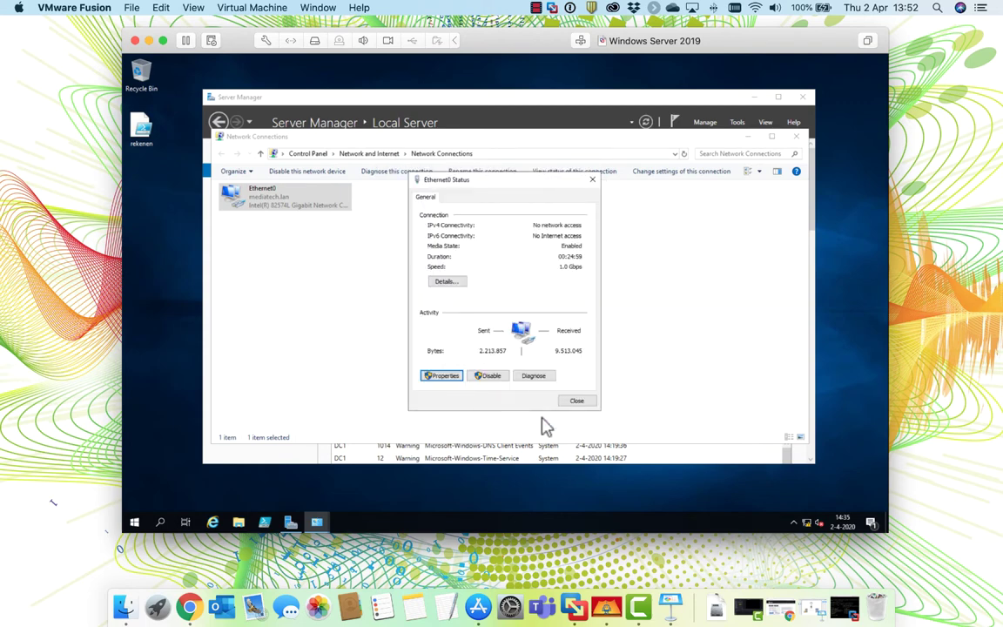
# Disable Internet Protocol Version 6 (TCP/IPv6) on Ethernet0 and close Network Connections and Server Manager.
pyautogui.click(444, 376)
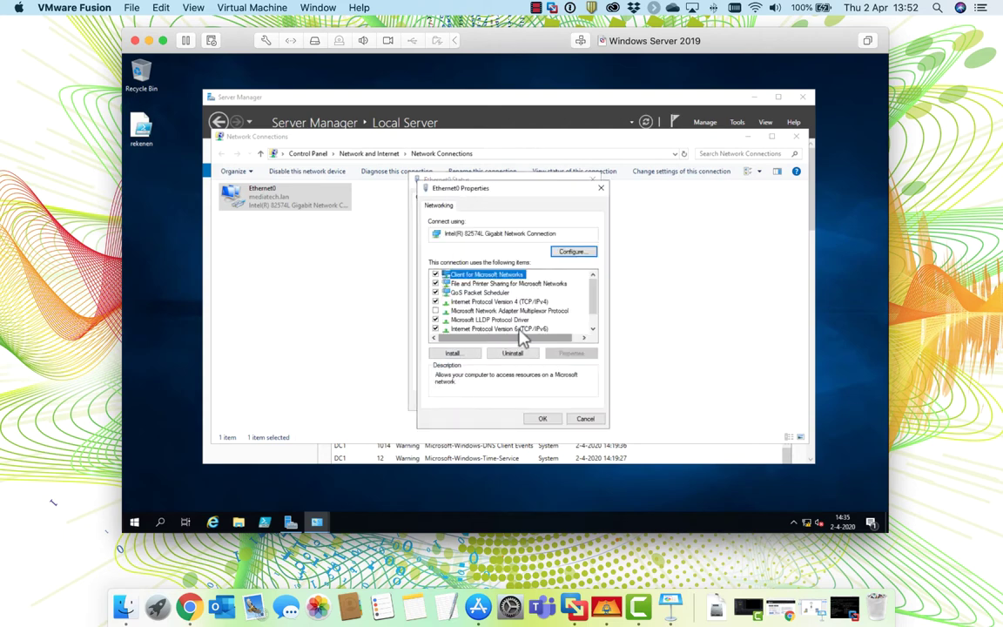
pyautogui.click(435, 329)
pyautogui.click(541, 419)
pyautogui.click(575, 402)
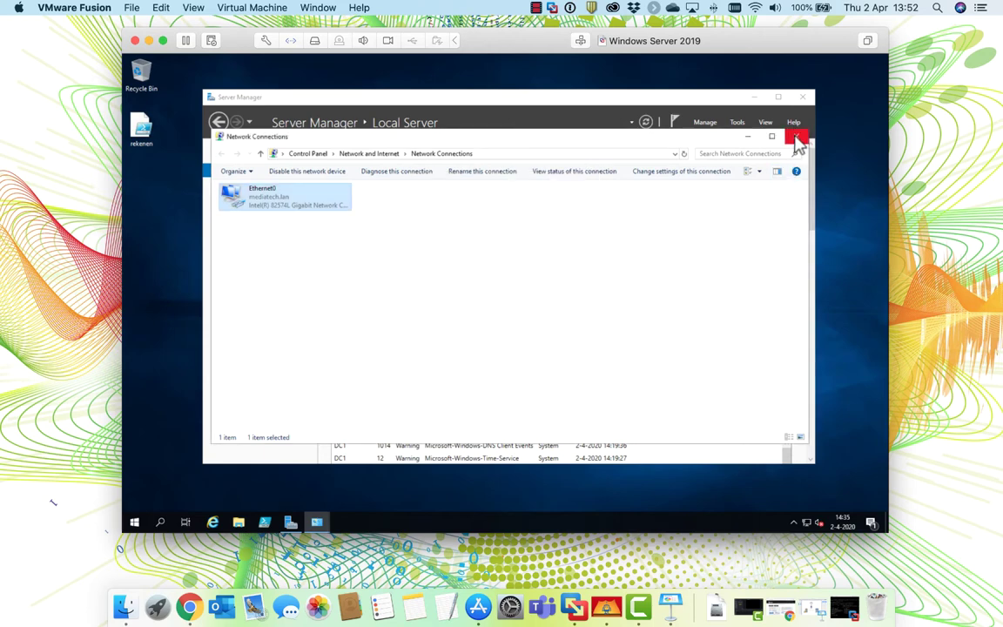
pyautogui.click(797, 138)
pyautogui.click(801, 97)
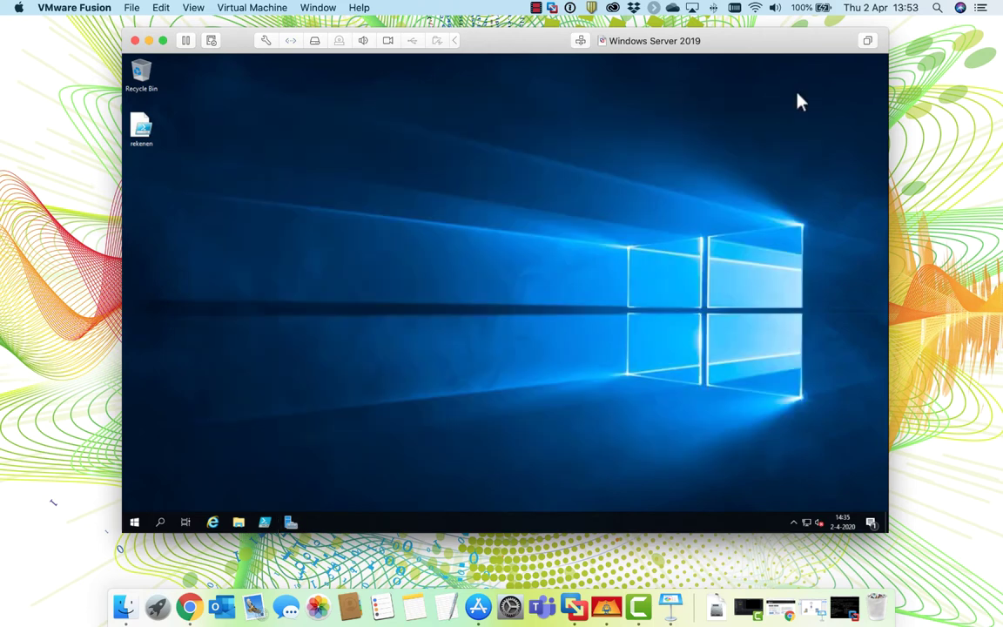
pyautogui.click(213, 522)
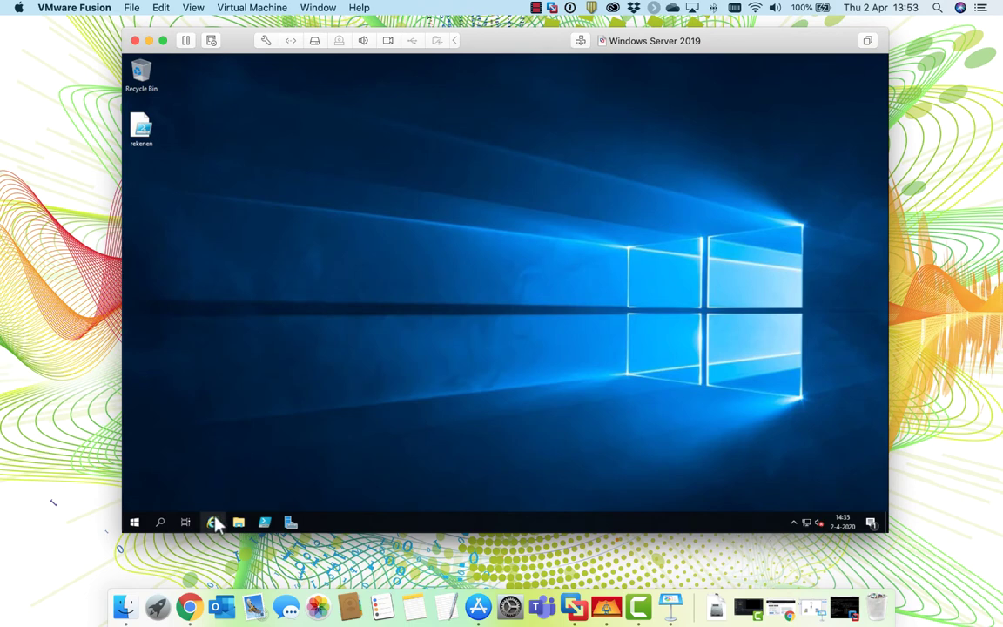
pyautogui.click(417, 74)
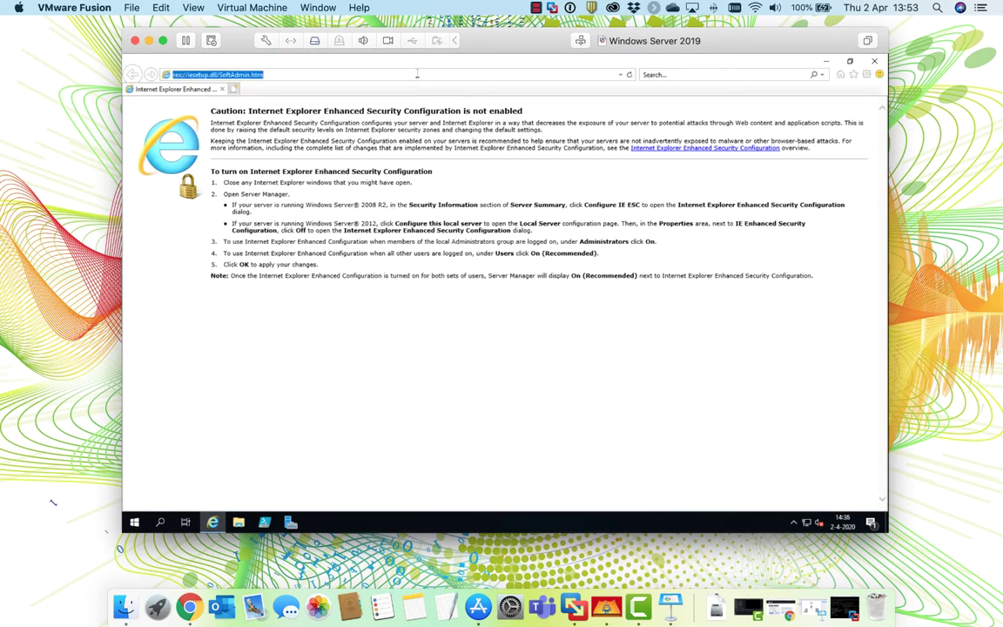
pyautogui.write('glr.n')
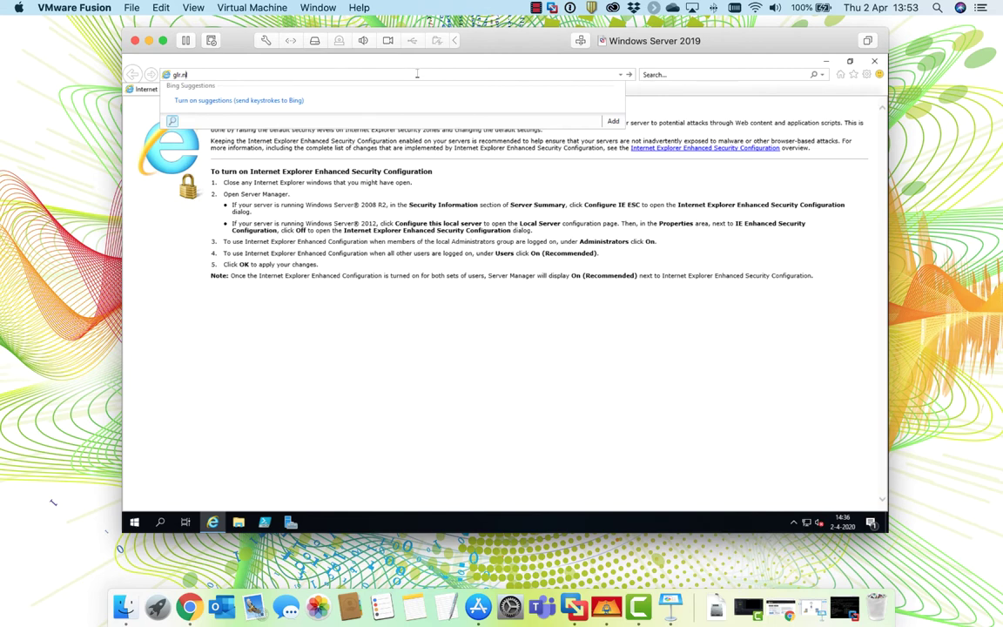
pyautogui.write('www.')
pyautogui.press('Return')
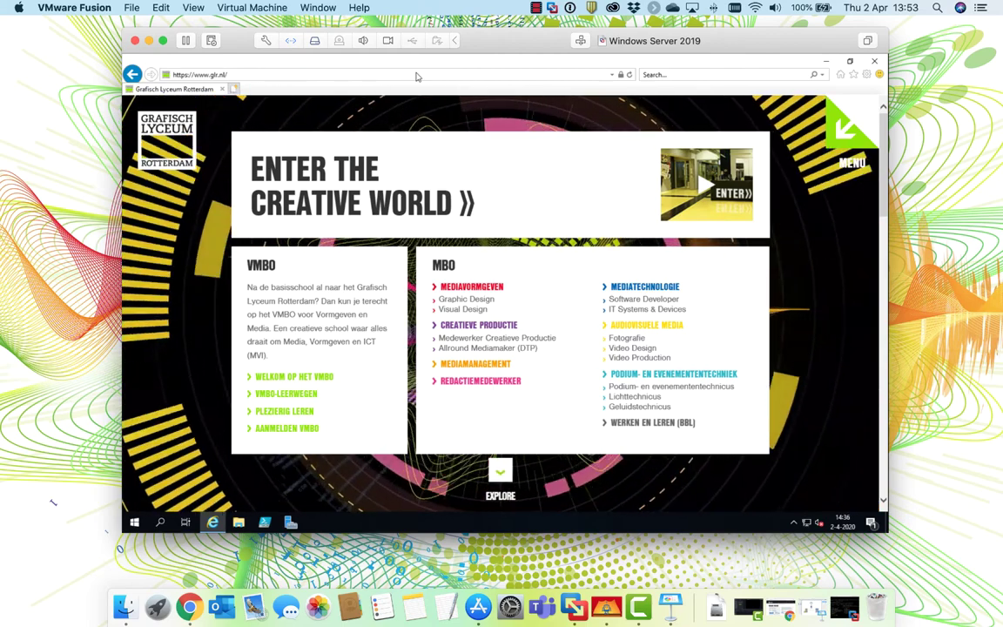
# Open the pfSense web interface at 172.16.10.1 and sign in with the account username and password, dismissing the offer to store it.
pyautogui.click(402, 78)
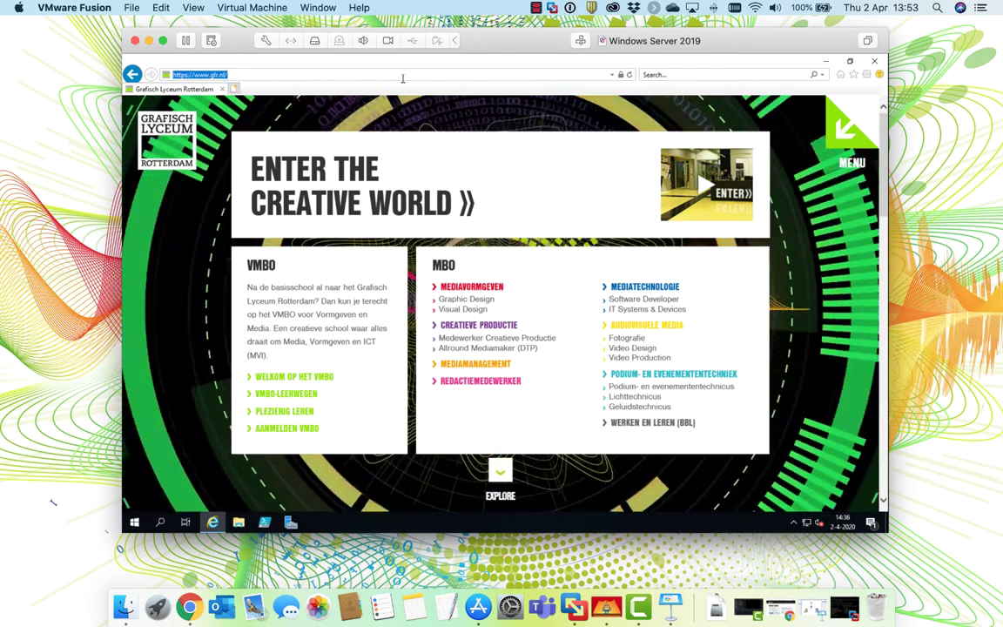
pyautogui.write('172.16.10.1/')
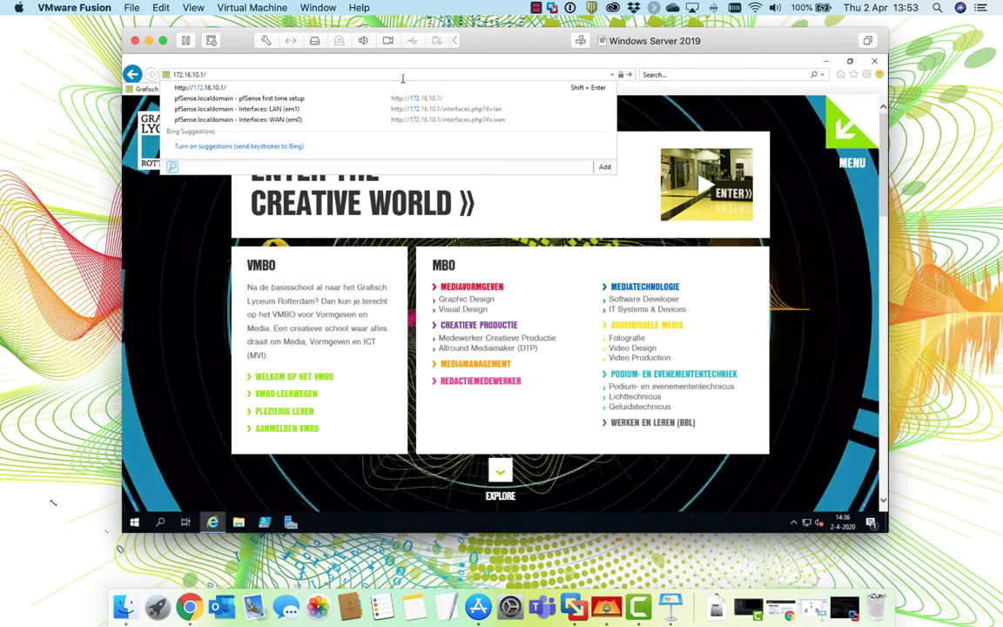
pyautogui.press('Return')
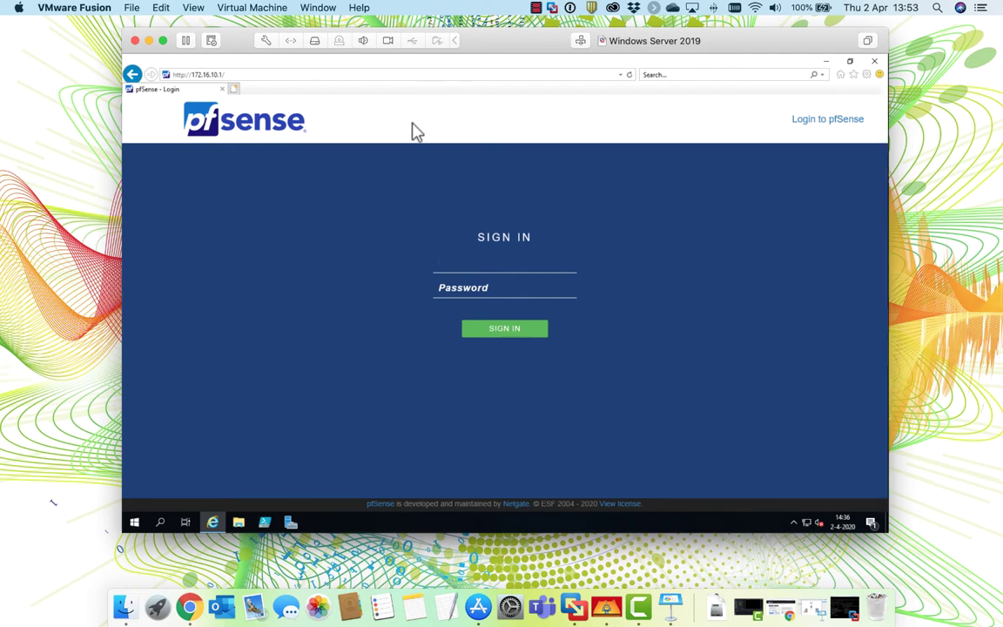
pyautogui.press('Tab')
pyautogui.click(484, 329)
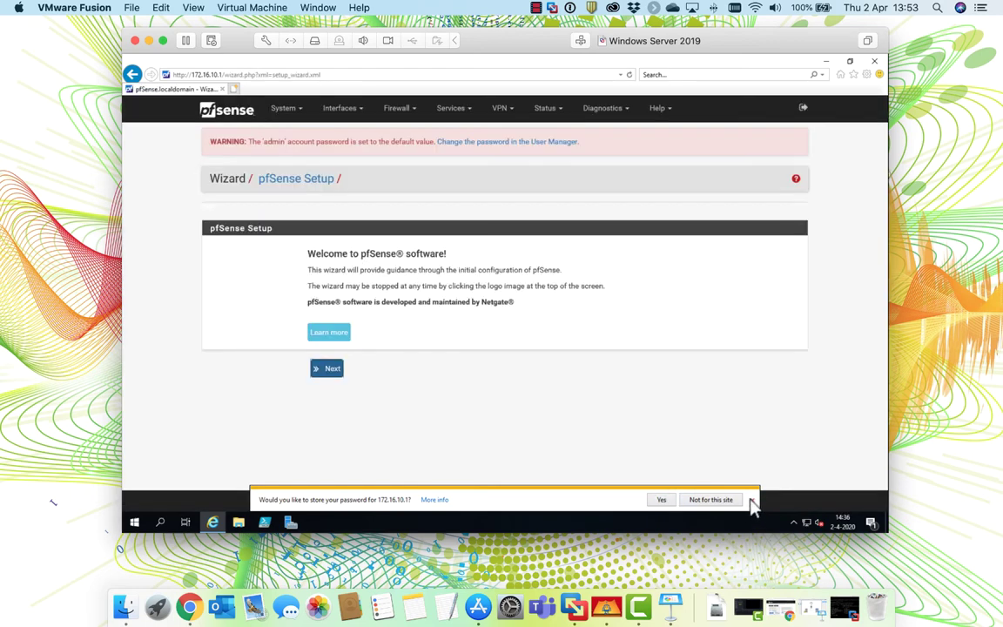
pyautogui.click(750, 500)
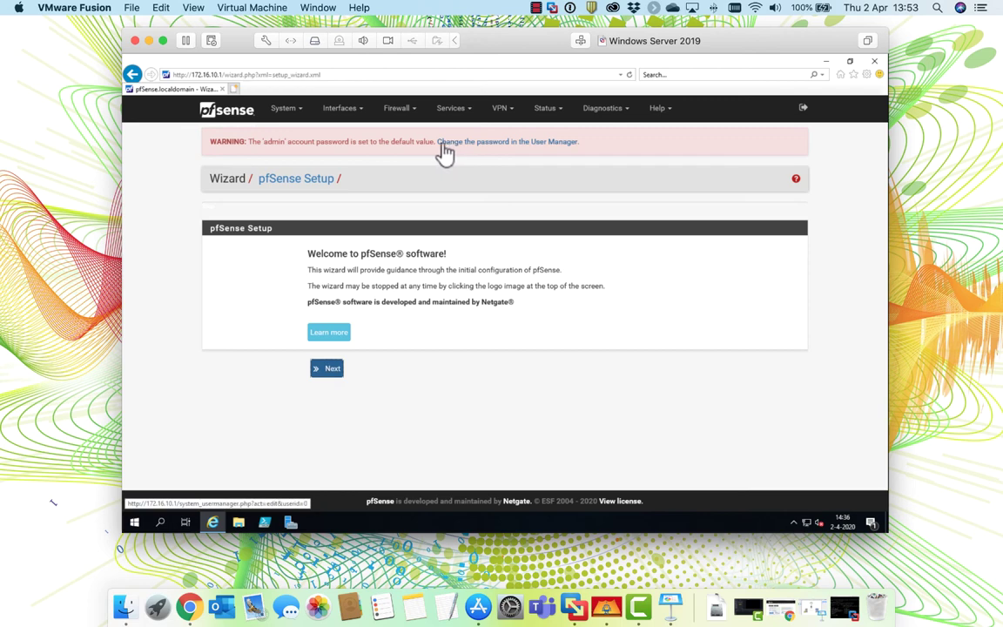
# Start the pfSense setup wizard and advance past the support and General Information pages, keeping their default values.
pyautogui.moveTo(288, 142); pyautogui.dragTo(435, 151)
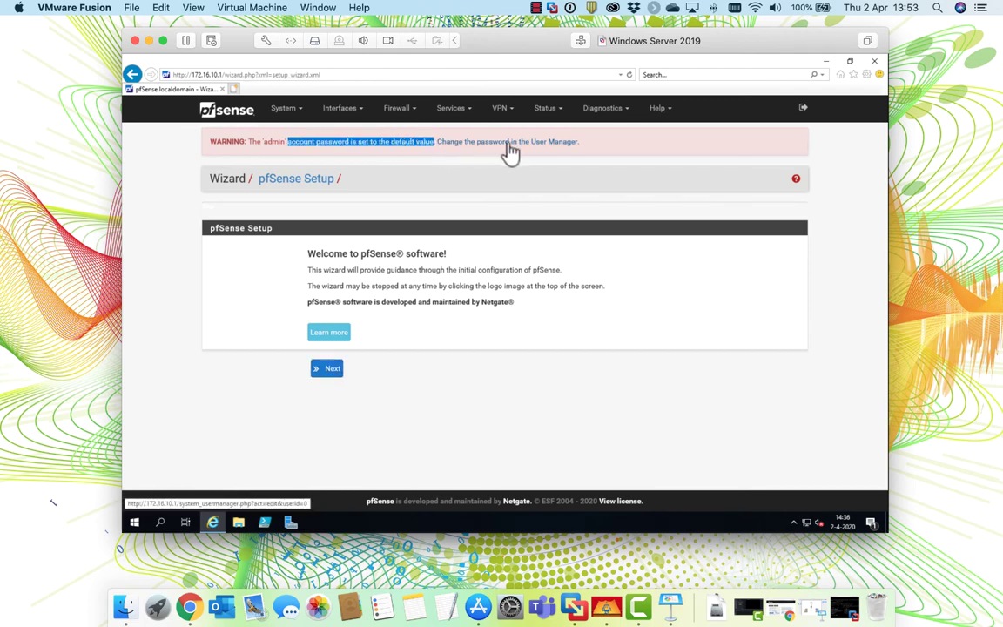
pyautogui.click(378, 381)
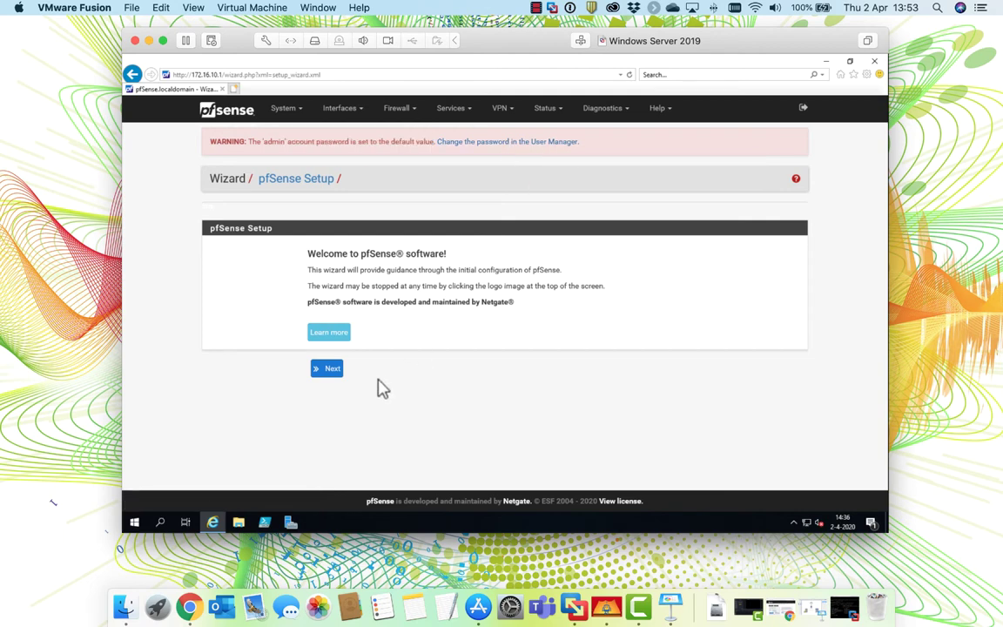
pyautogui.click(319, 369)
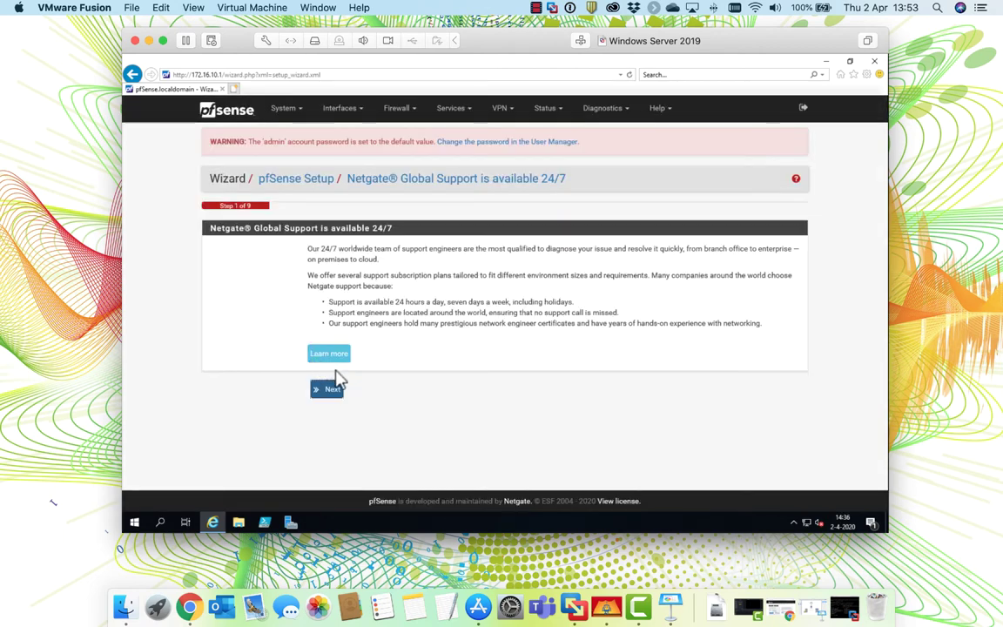
pyautogui.click(329, 390)
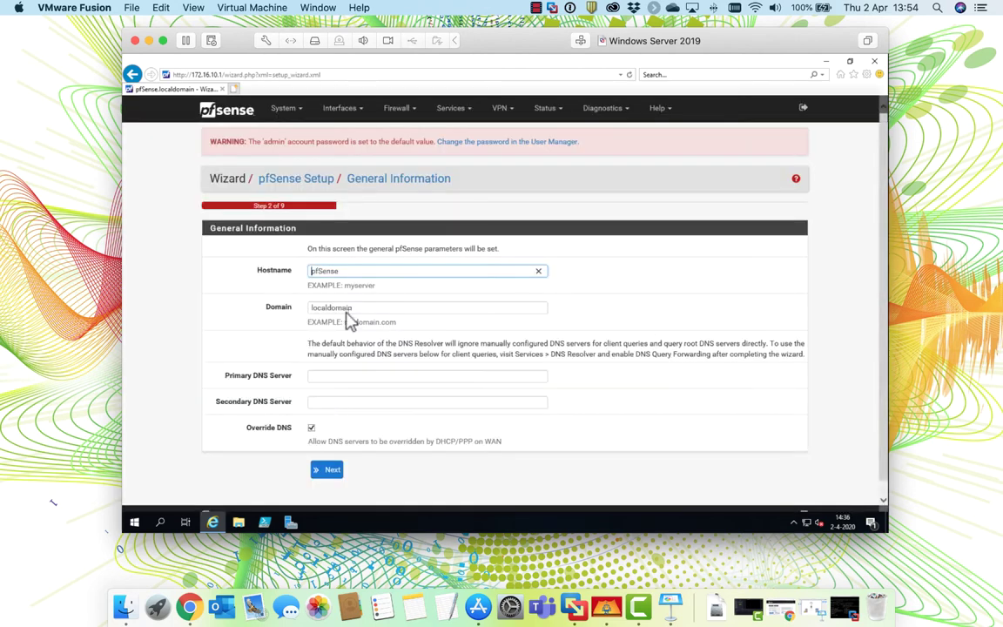
pyautogui.scroll(-1, 339, 390)
pyautogui.click(326, 453)
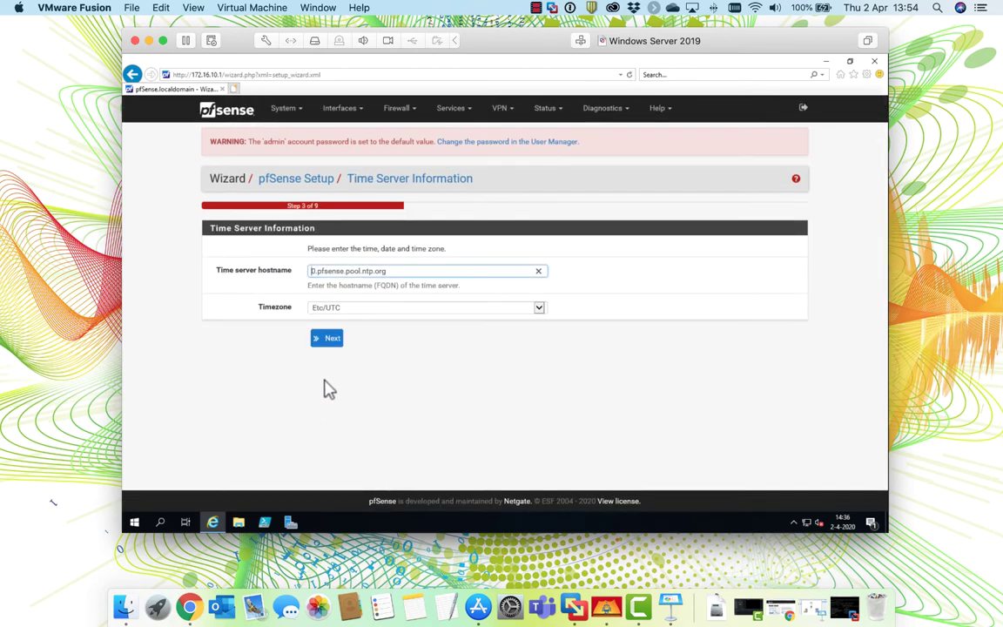
# Set the wizard's timezone to Europe/Amsterdam, keeping the default time server, and advance to the WAN interface page.
pyautogui.click(535, 311)
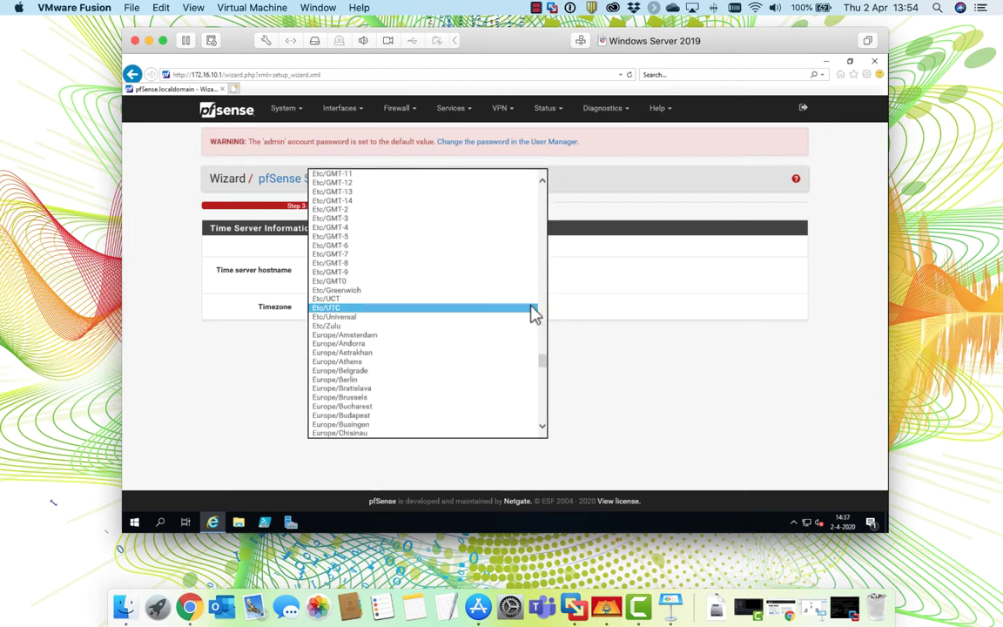
pyautogui.click(485, 336)
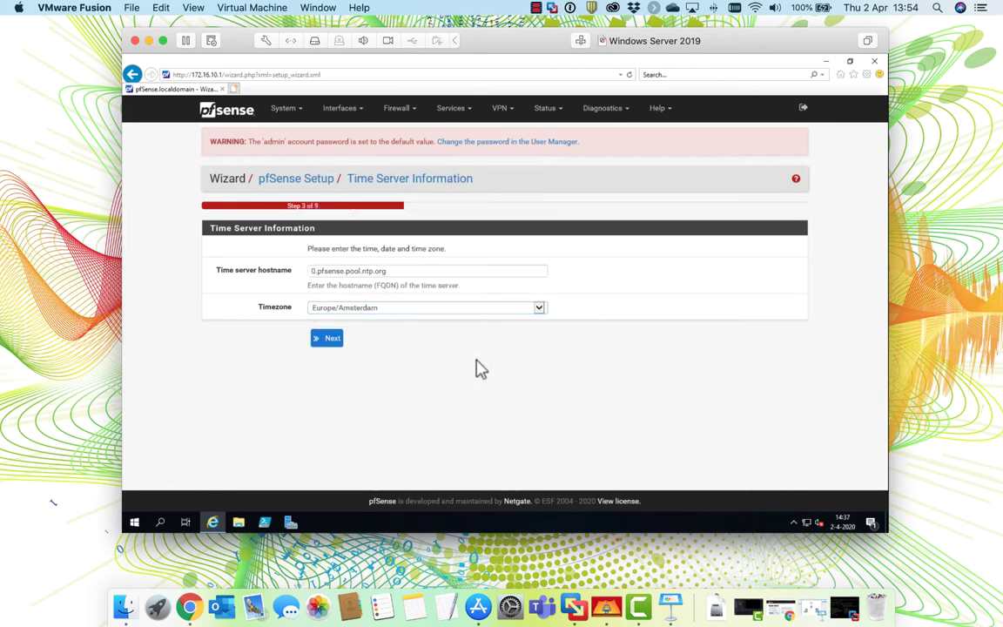
pyautogui.click(326, 341)
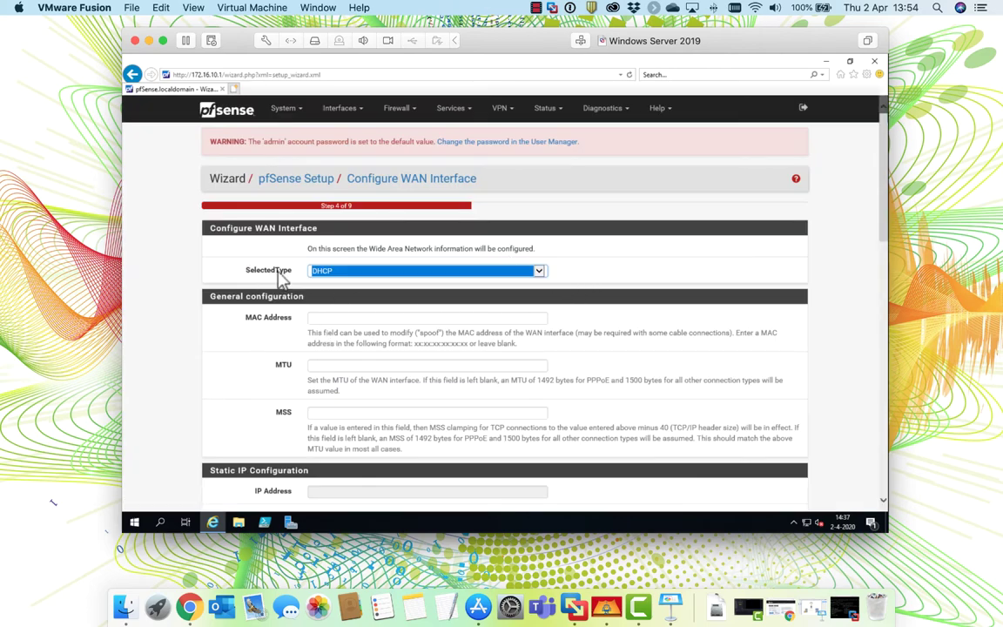
# Review the WAN interface page, keep DHCP and the other default settings, and advance to the LAN interface page.
pyautogui.scroll(-10, 284, 287)
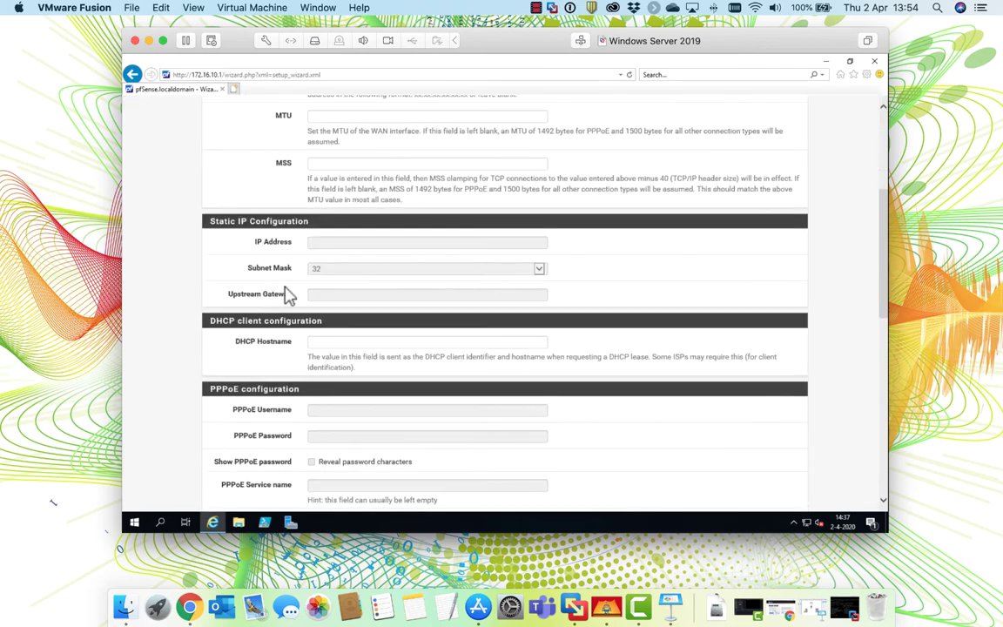
pyautogui.scroll(-6, 289, 296)
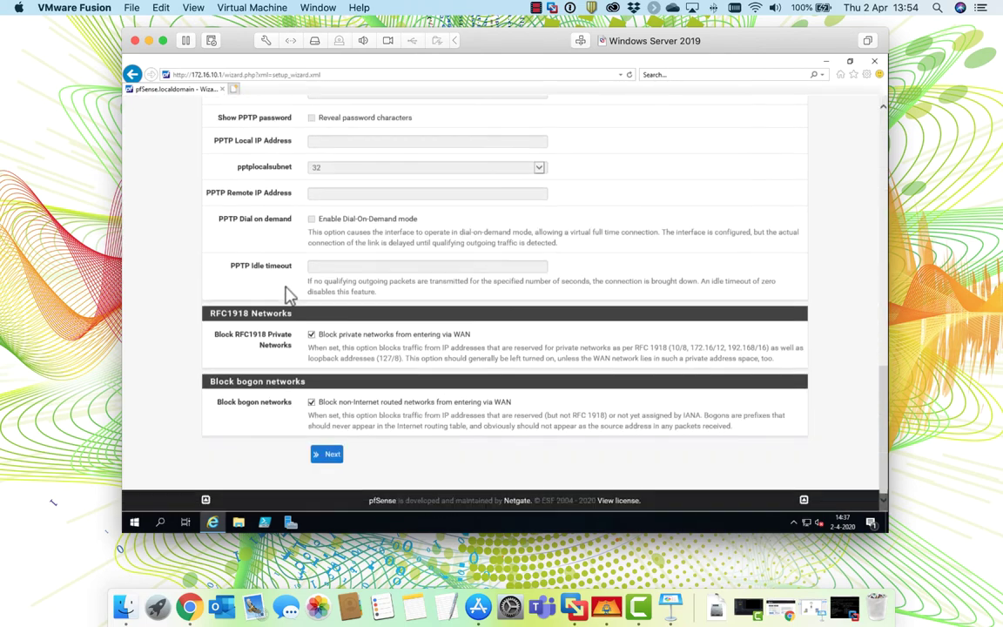
pyautogui.click(316, 456)
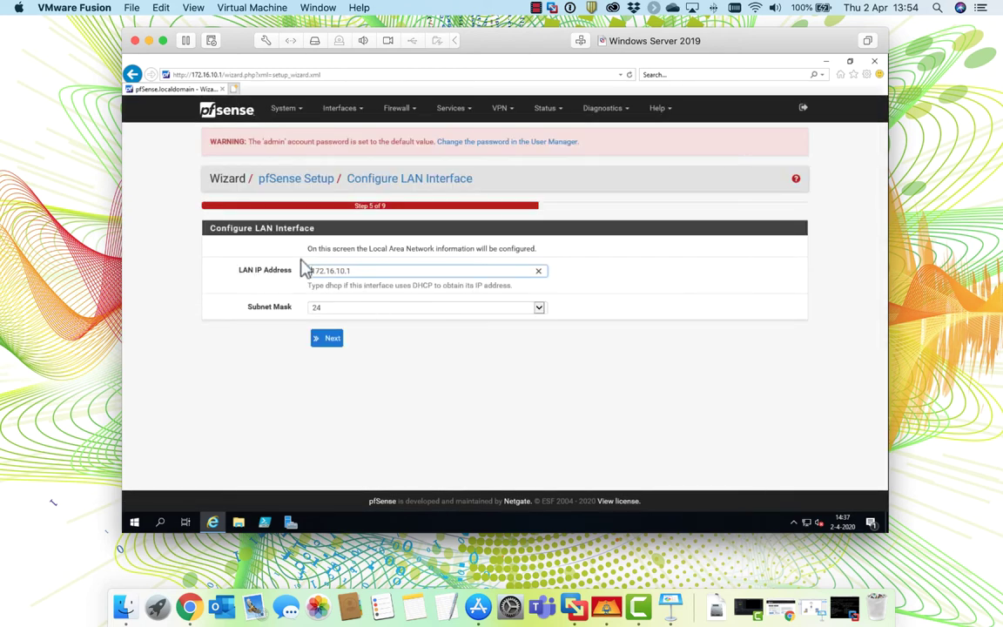
# Keep the LAN address 172.16.10.1 with subnet mask 24, and enter and submit a new admin WebGUI password.
pyautogui.moveTo(255, 227); pyautogui.dragTo(315, 228)
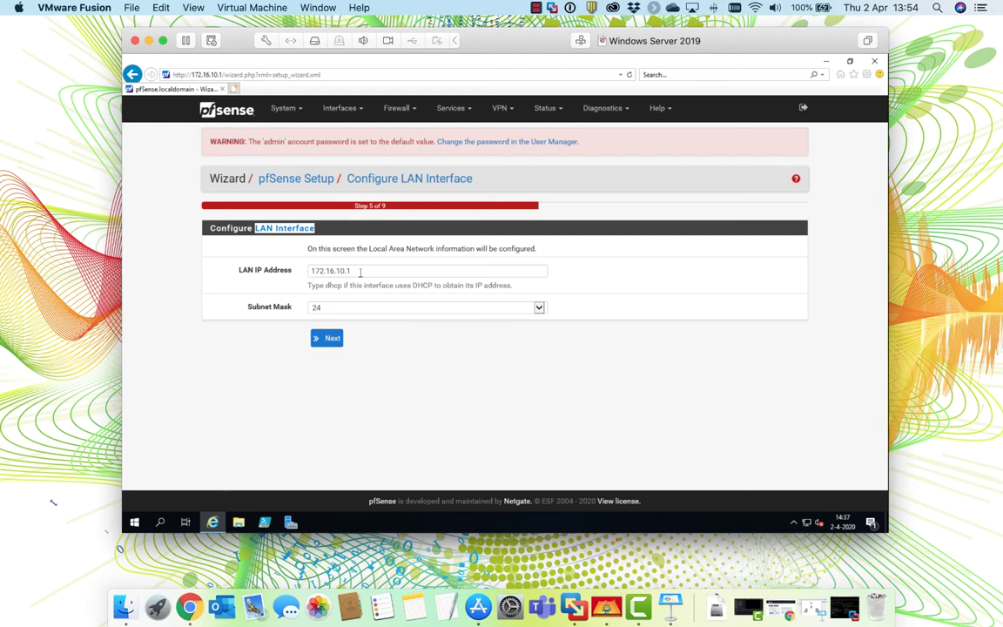
pyautogui.click(325, 342)
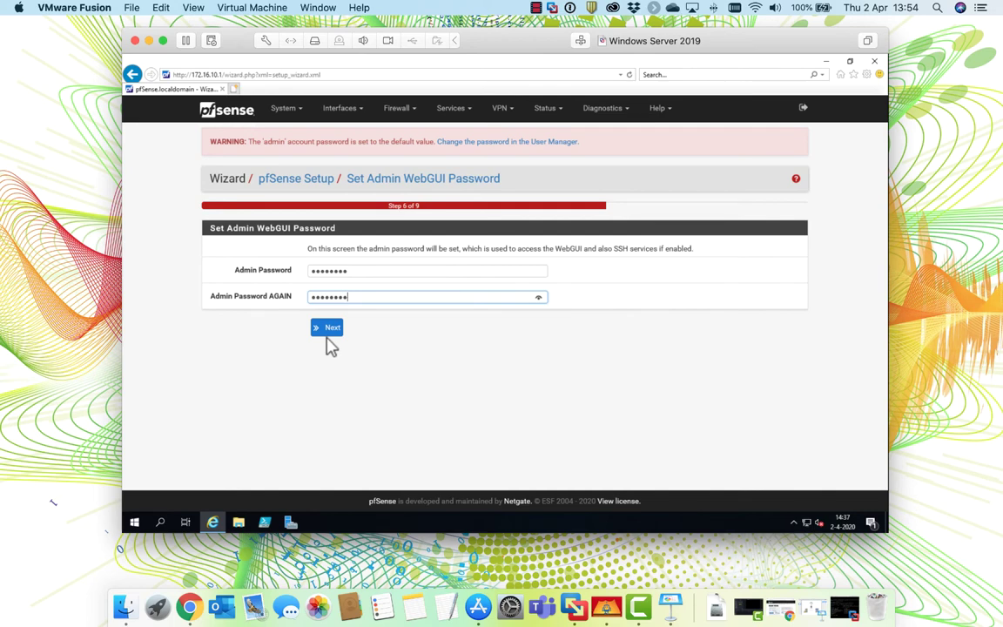
pyautogui.click(328, 328)
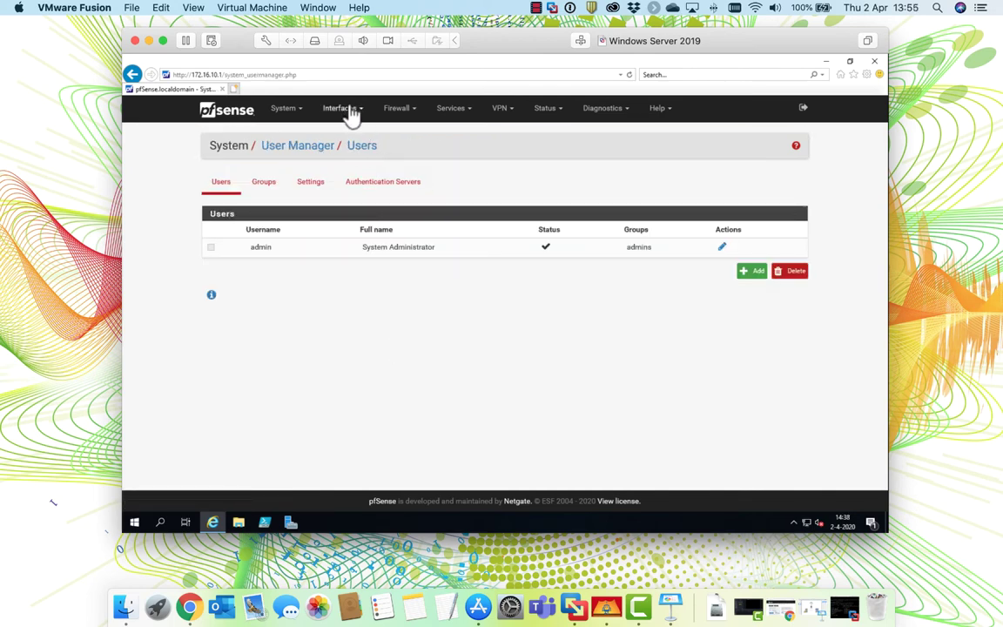
# Open the WAN interface settings and examine which private address ranges the Reserved Networks option blocks.
pyautogui.click(352, 111)
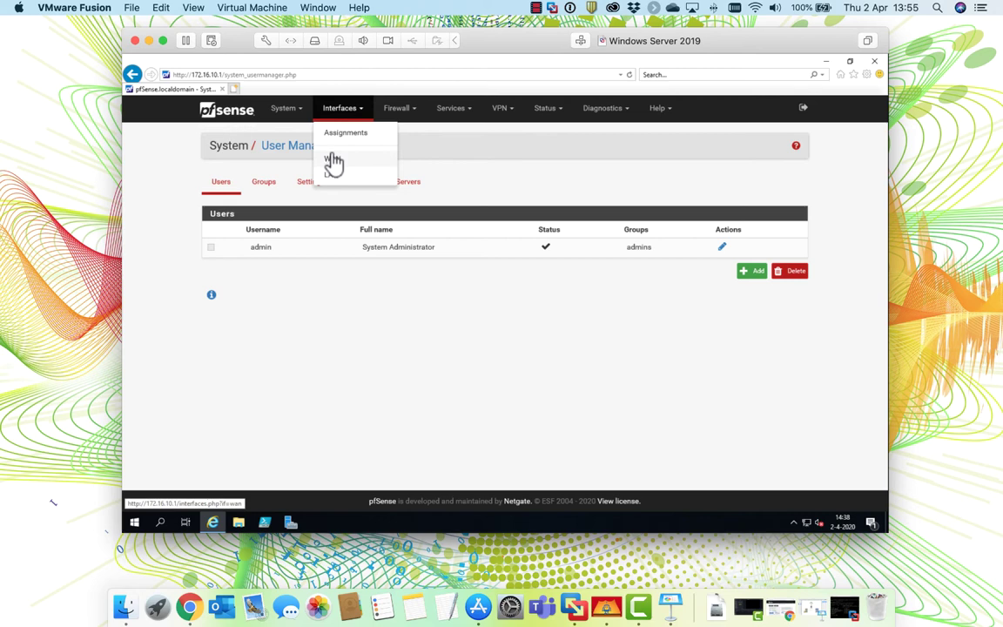
pyautogui.click(335, 162)
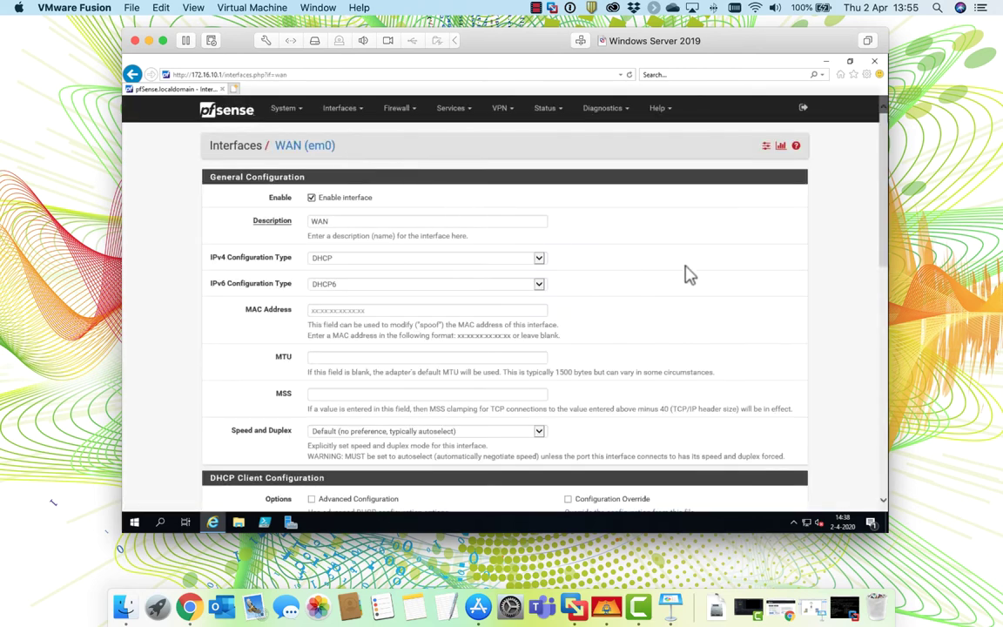
pyautogui.moveTo(874, 245); pyautogui.dragTo(875, 493)
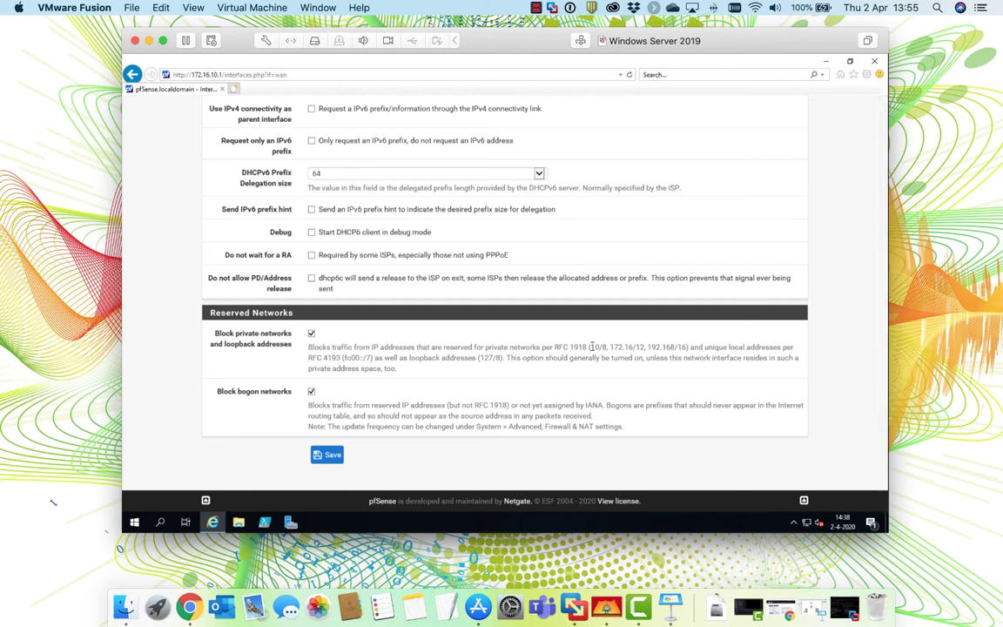
pyautogui.moveTo(591, 346); pyautogui.dragTo(727, 347)
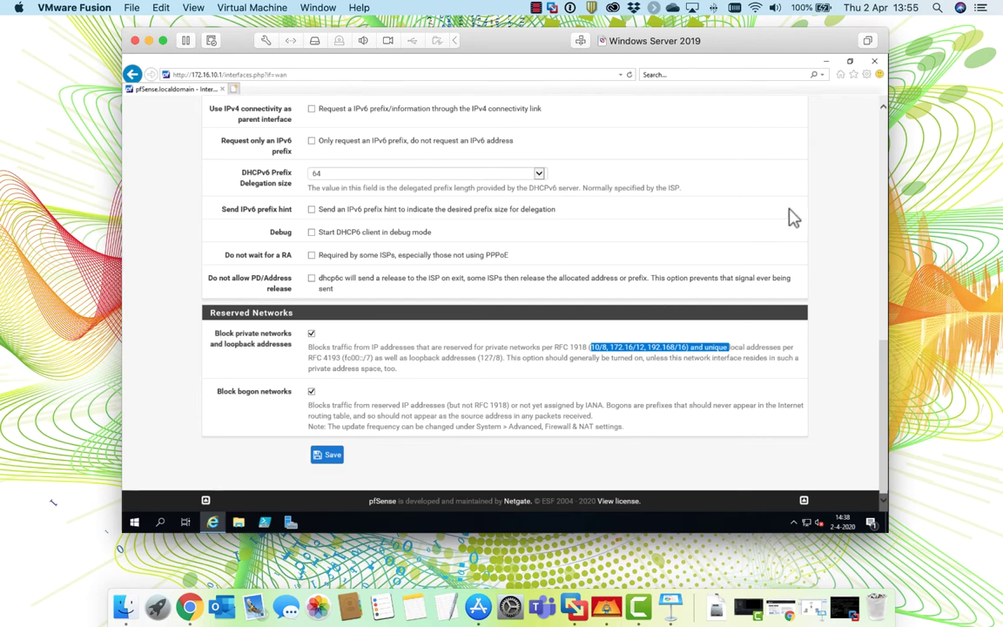
pyautogui.moveTo(881, 355); pyautogui.dragTo(884, 101)
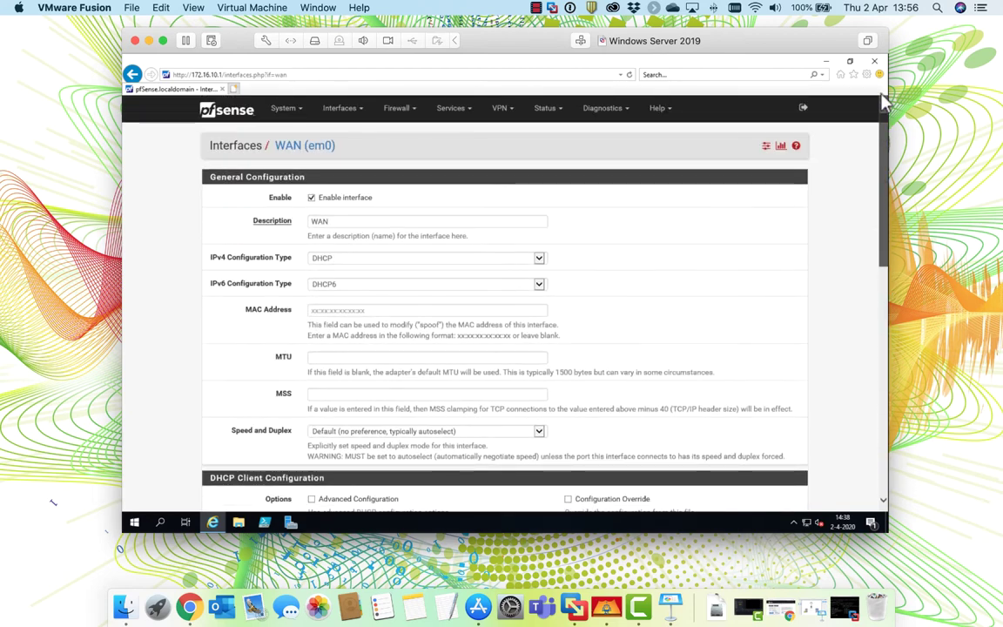
# Open the LAN interface settings and check the static IPv4 address and the Reserved Networks options.
pyautogui.click(340, 110)
pyautogui.click(331, 178)
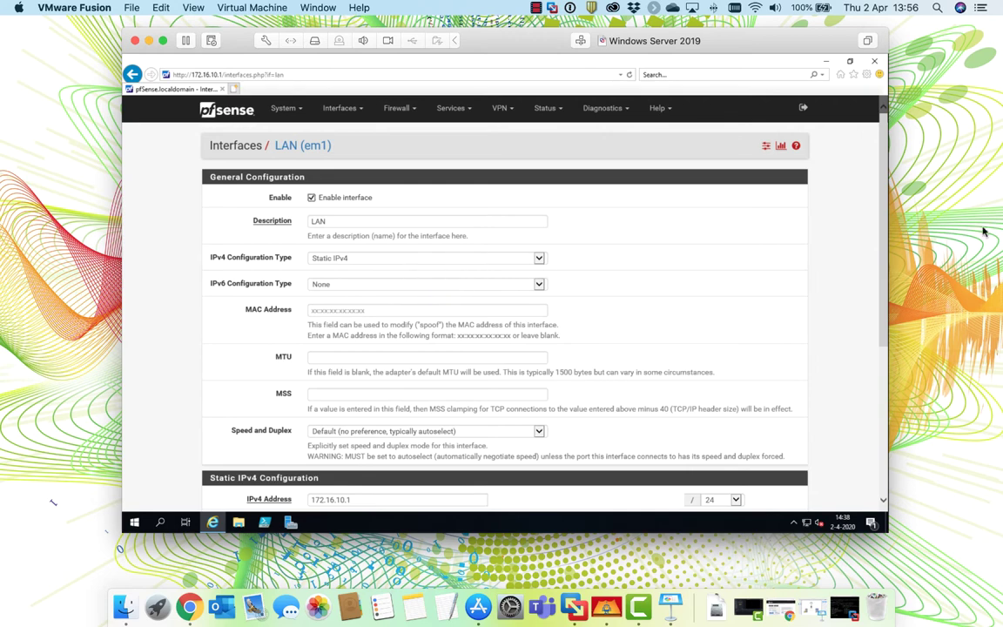
pyautogui.scroll(-5, 792, 330)
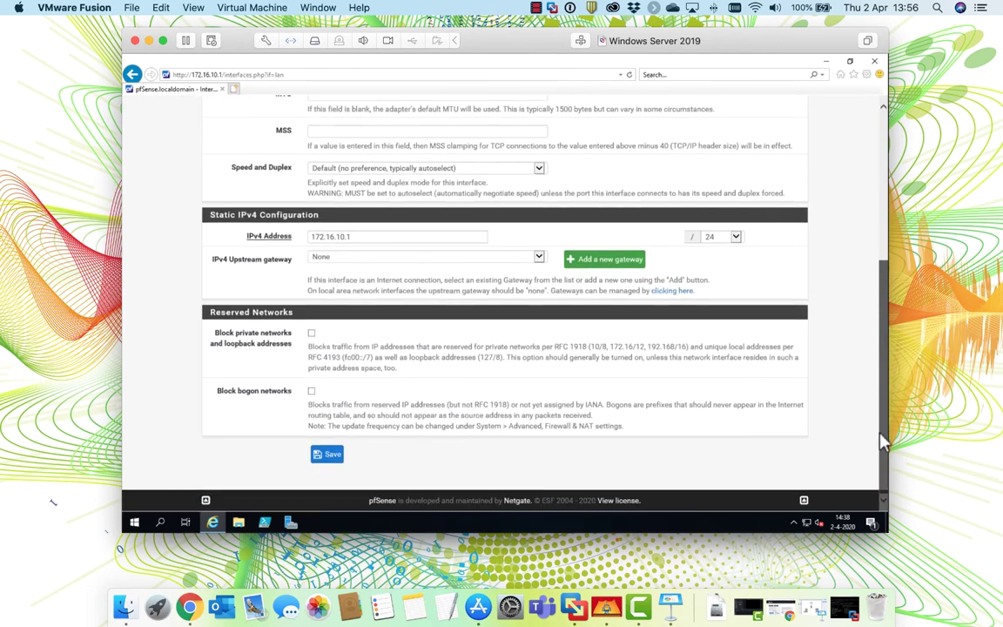
pyautogui.moveTo(373, 237); pyautogui.dragTo(306, 237)
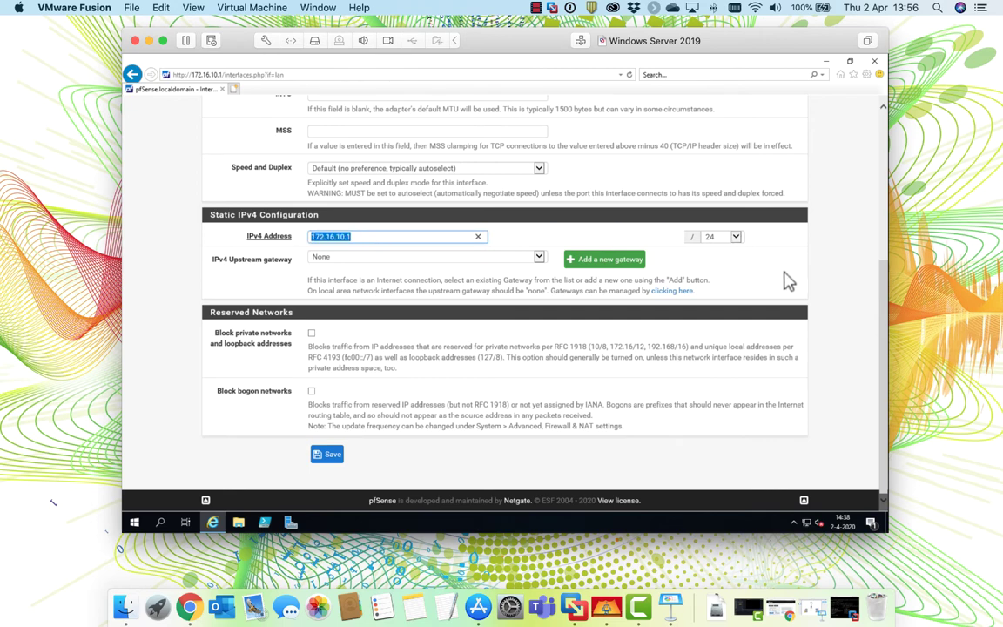
pyautogui.scroll(5, 792, 249)
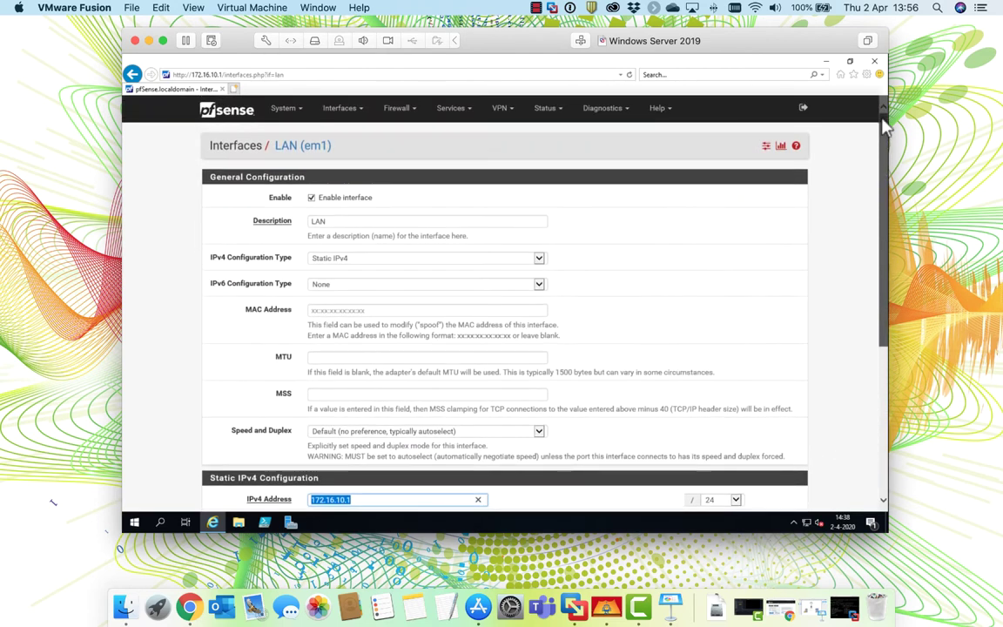
# Set the LAN DHCP server's address range to 172.16.10.100 through 172.16.10.200 and save the configuration.
pyautogui.click(461, 112)
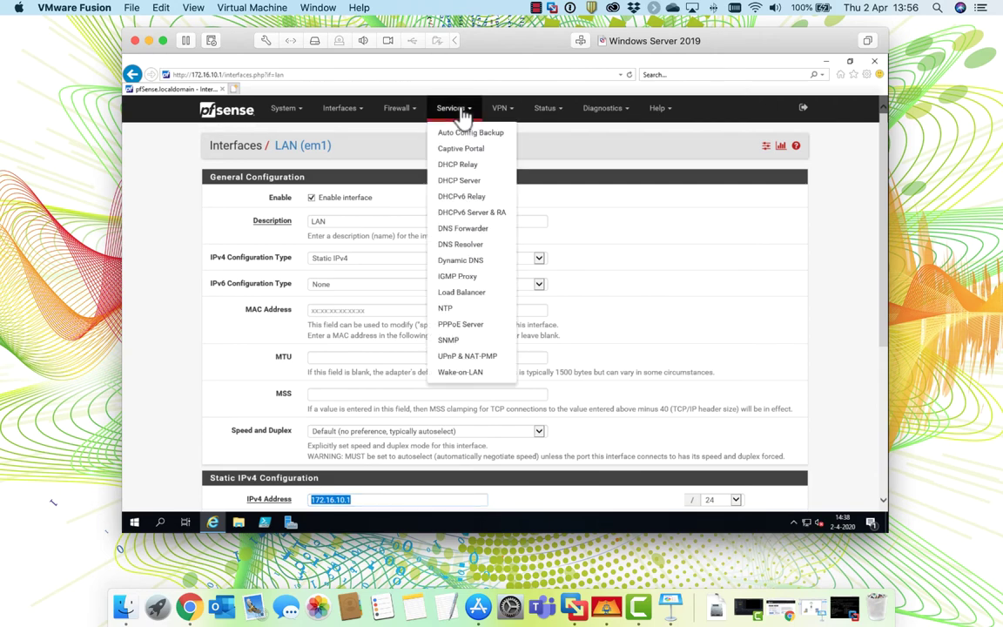
pyautogui.click(467, 183)
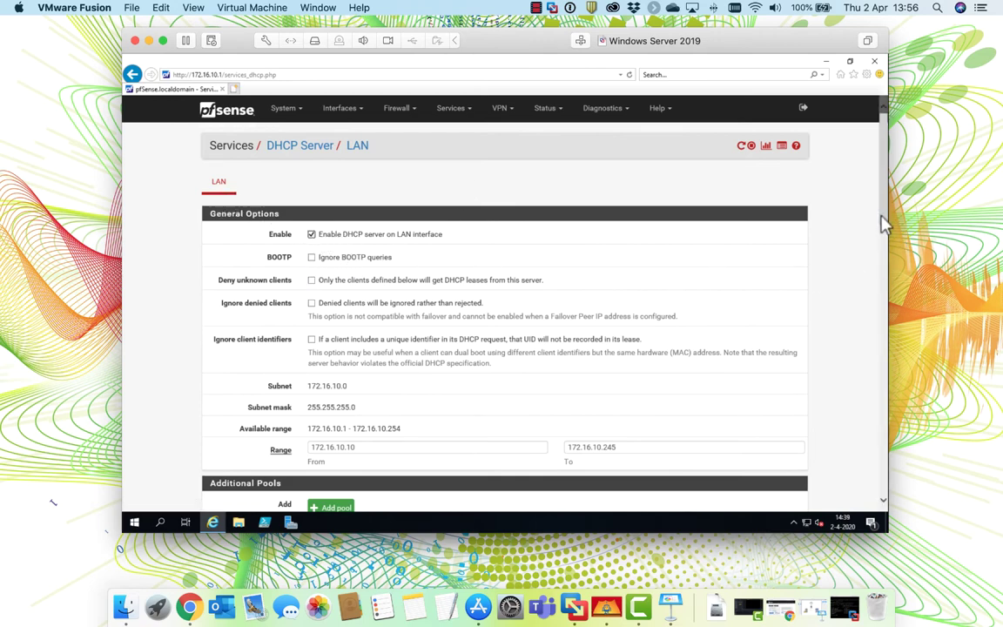
pyautogui.moveTo(881, 225); pyautogui.dragTo(880, 287)
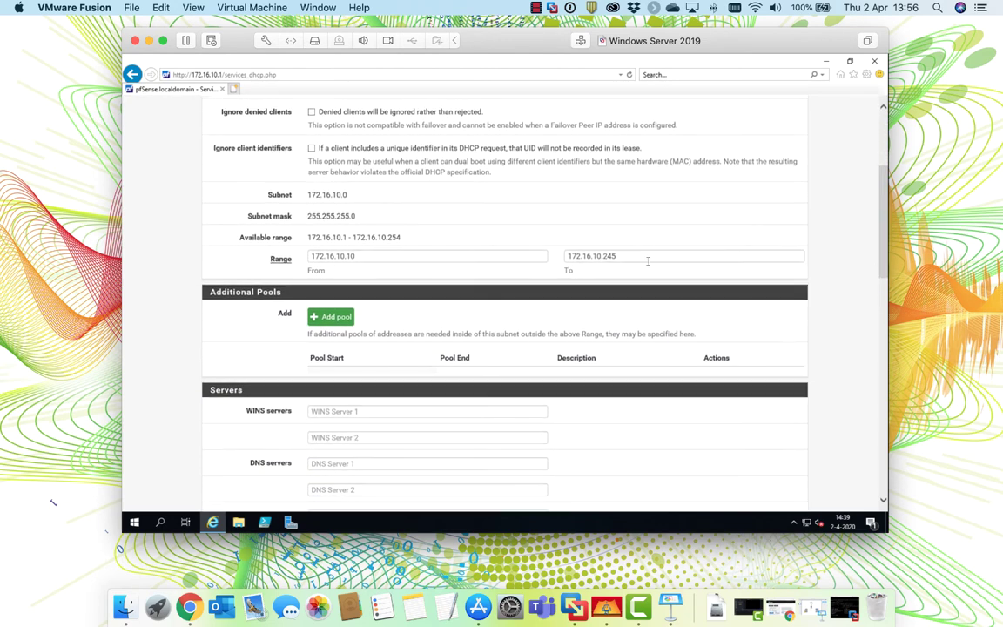
pyautogui.moveTo(350, 195); pyautogui.dragTo(306, 200)
pyautogui.moveTo(308, 236); pyautogui.dragTo(400, 239)
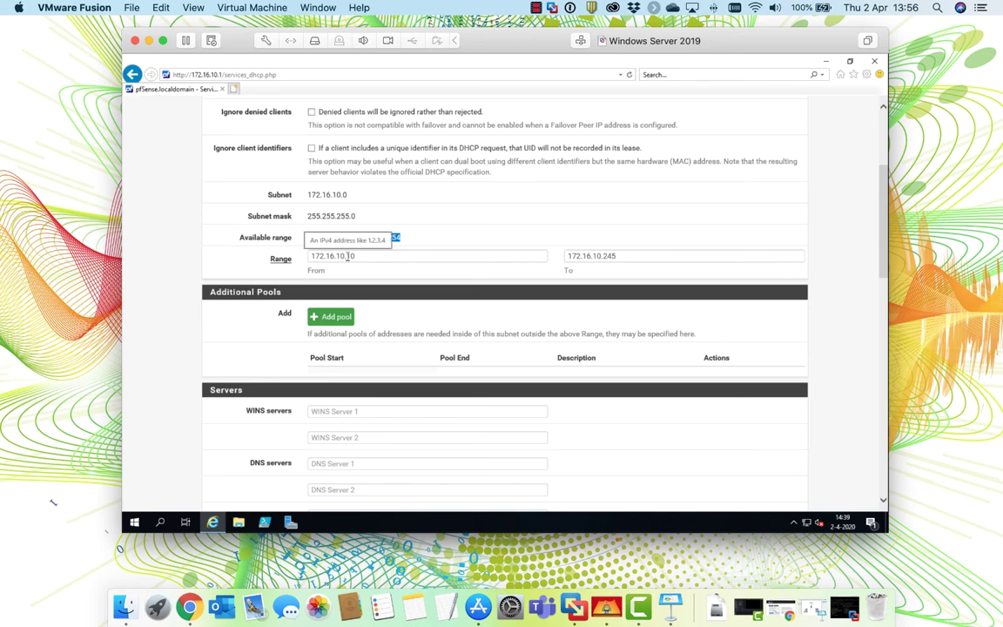
pyautogui.moveTo(347, 256); pyautogui.dragTo(358, 256)
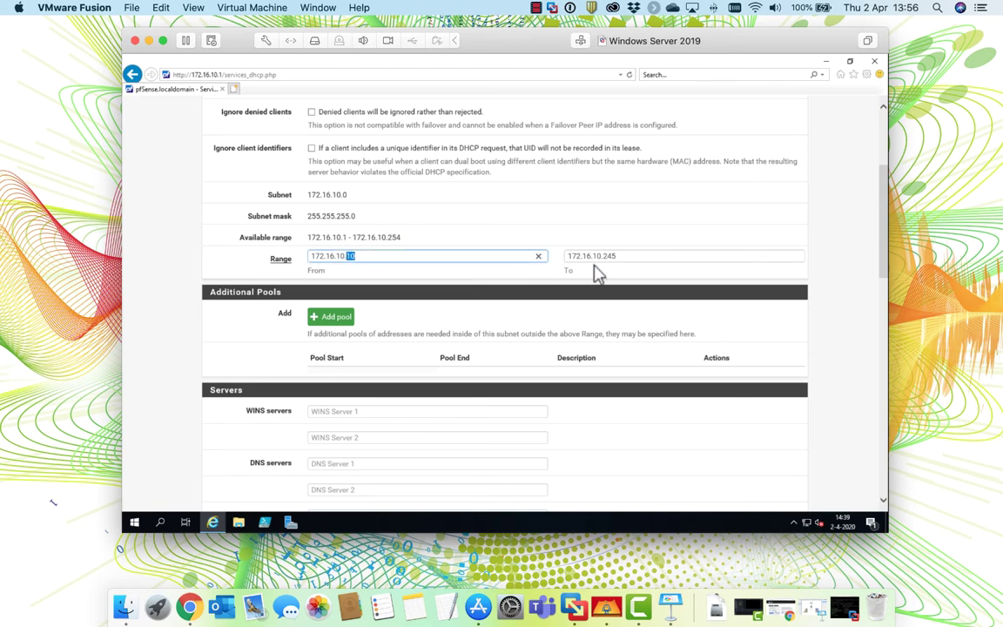
pyautogui.moveTo(604, 257); pyautogui.dragTo(630, 266)
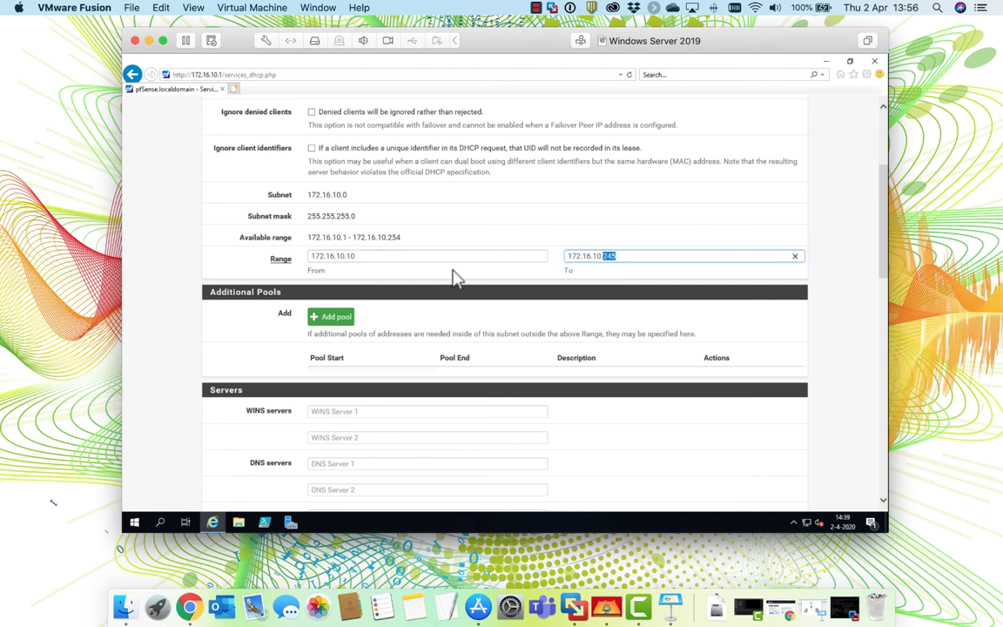
pyautogui.click(376, 256)
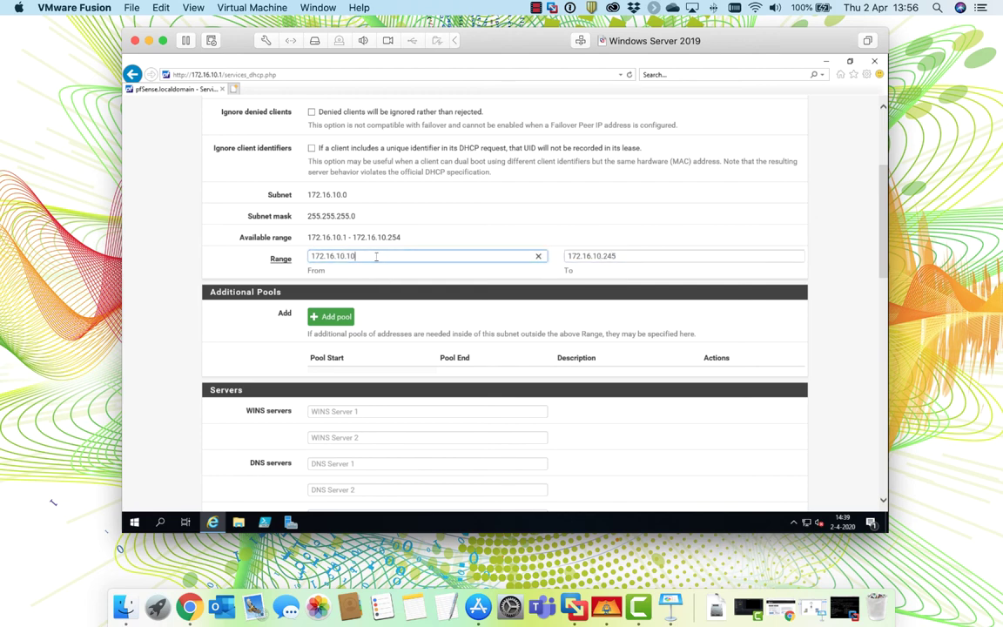
pyautogui.click(647, 255)
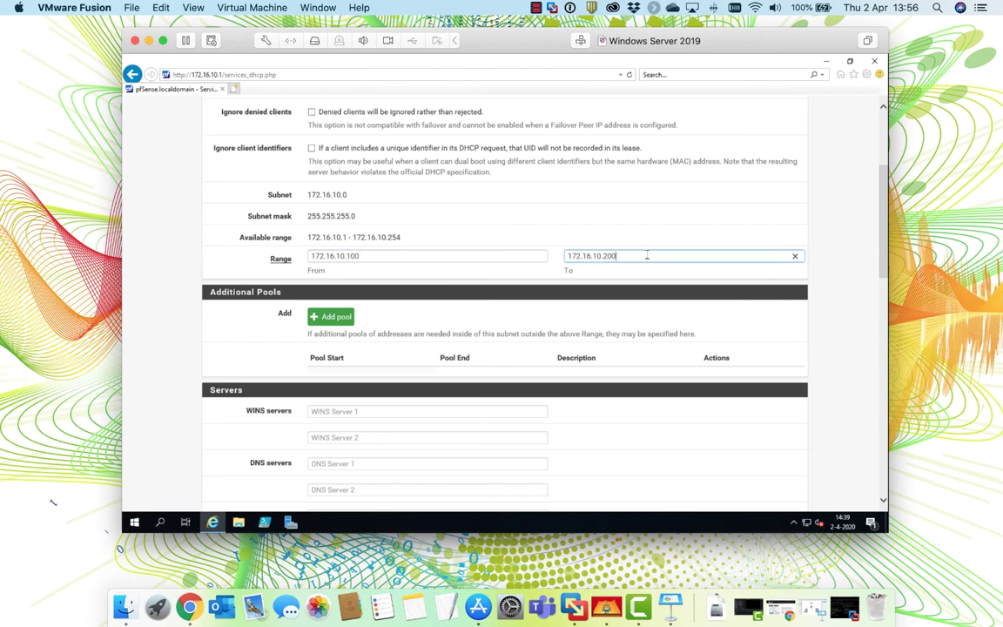
pyautogui.click(638, 226)
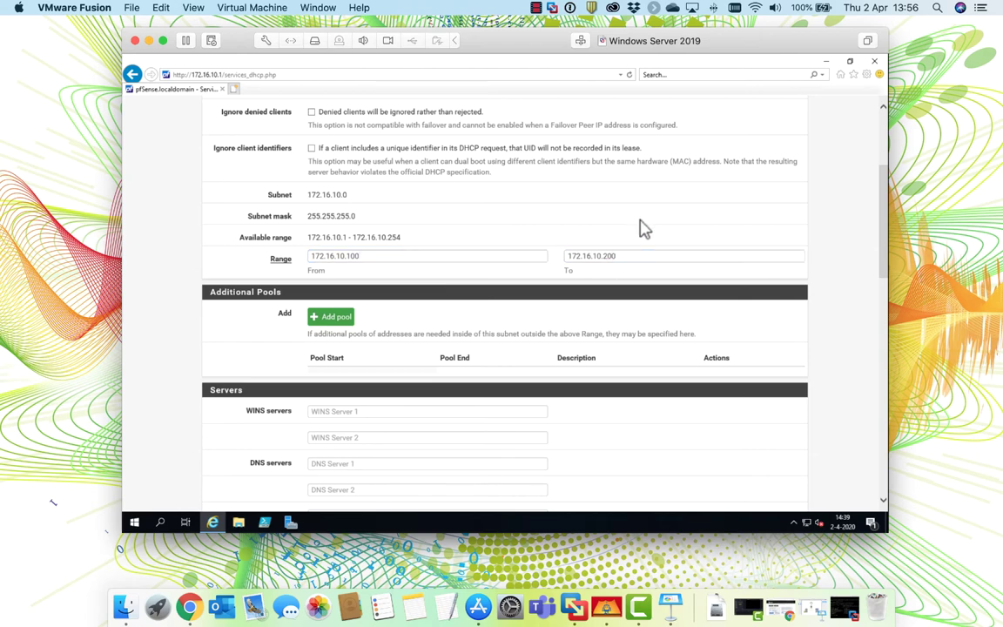
pyautogui.moveTo(881, 248); pyautogui.dragTo(881, 466)
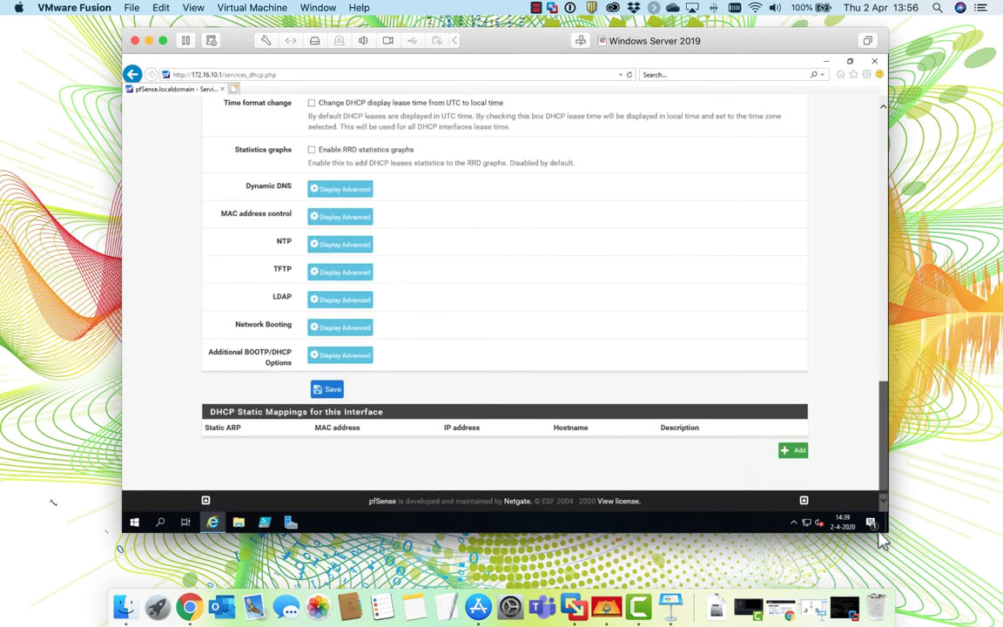
pyautogui.click(329, 392)
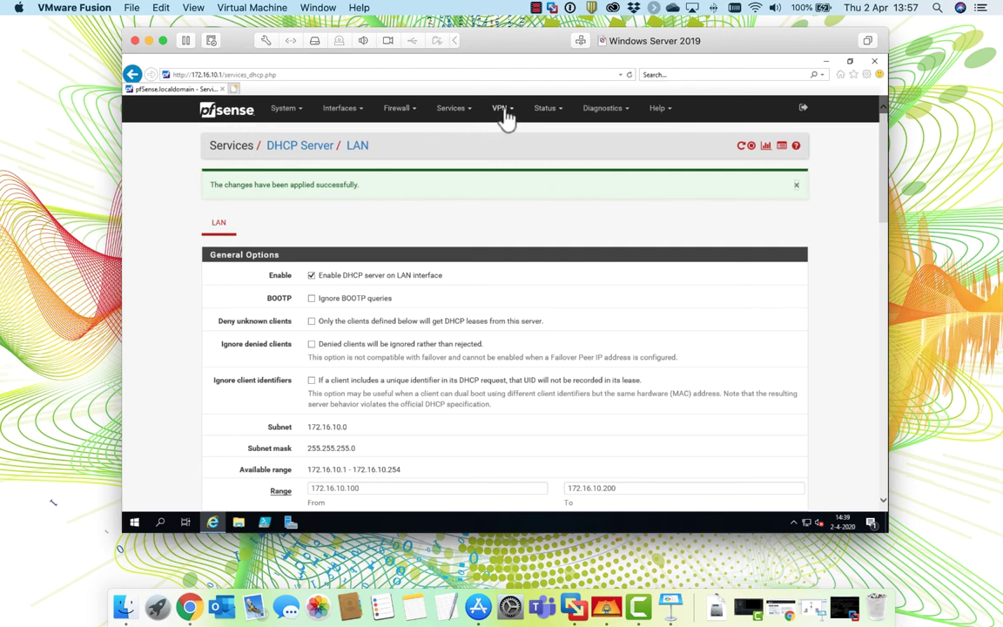
pyautogui.click(463, 116)
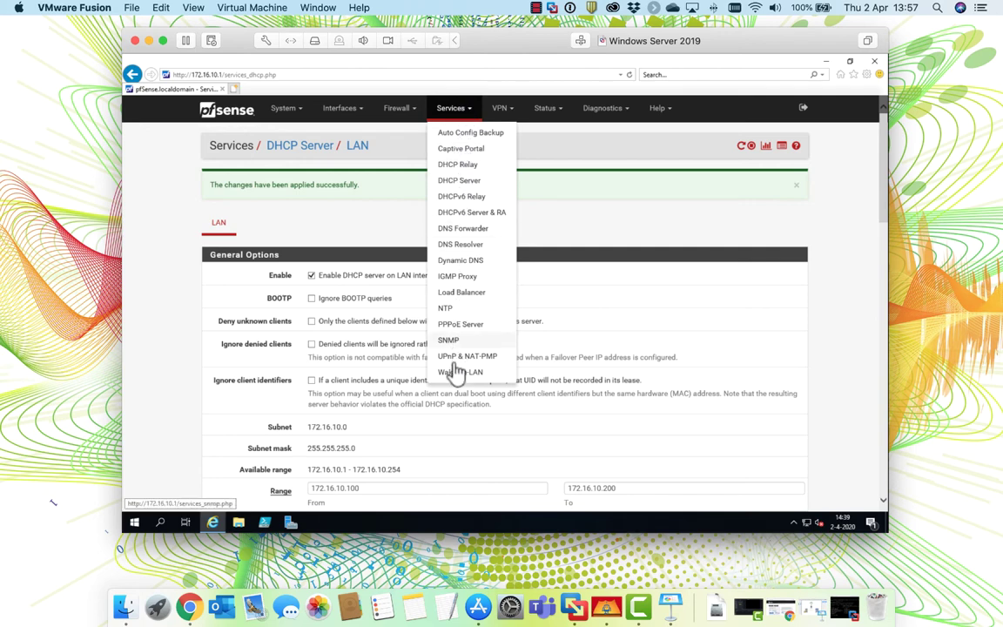
pyautogui.click(588, 216)
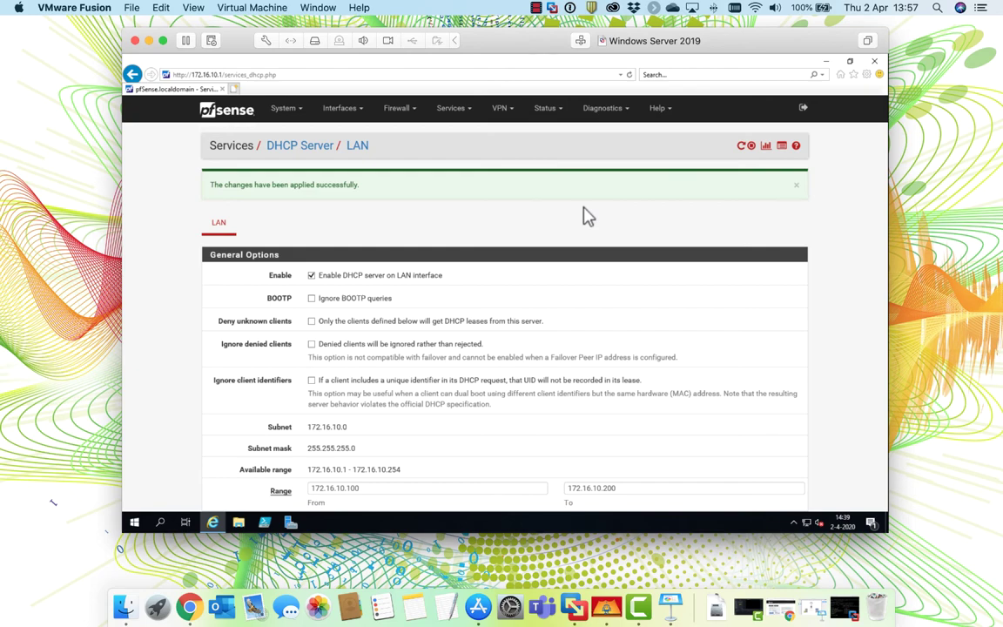
# Close the Windows Server 2019 window and bring up the router virtual machine's console, minimizing the virtual machine library.
pyautogui.click(136, 40)
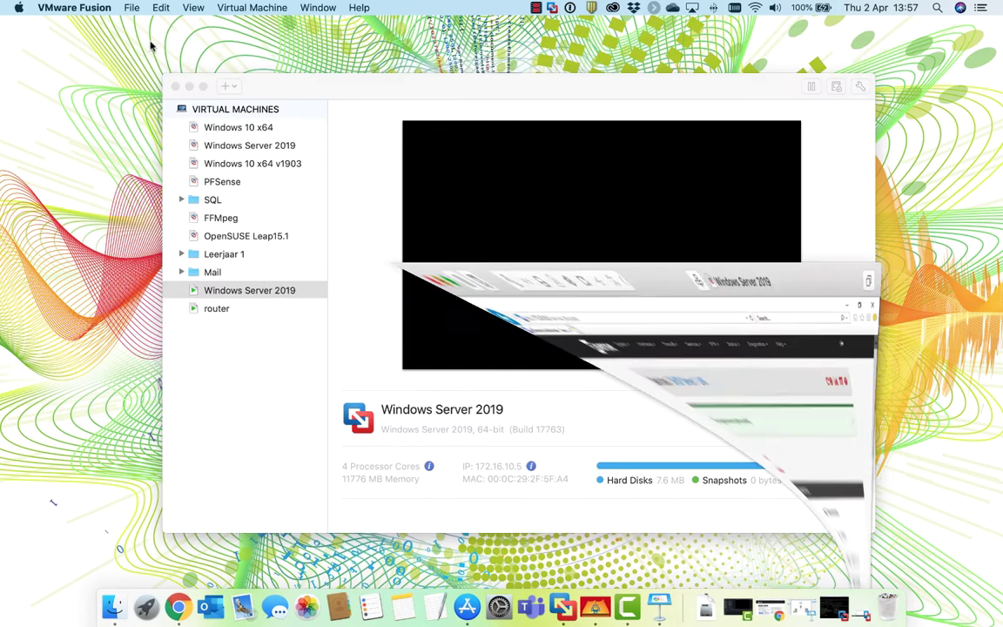
pyautogui.click(224, 308)
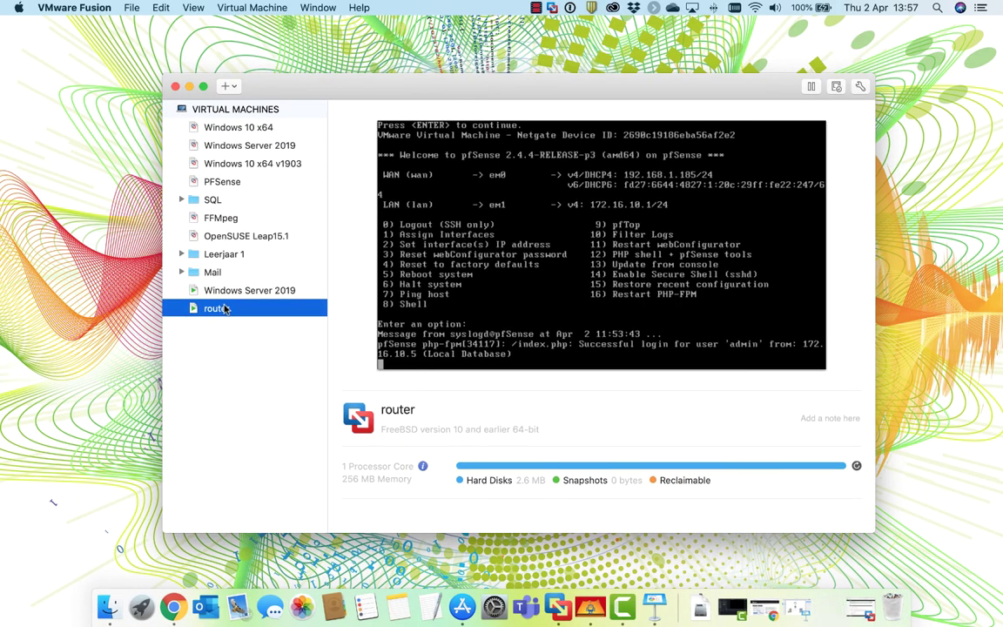
pyautogui.doubleClick(225, 308)
pyautogui.click(572, 98)
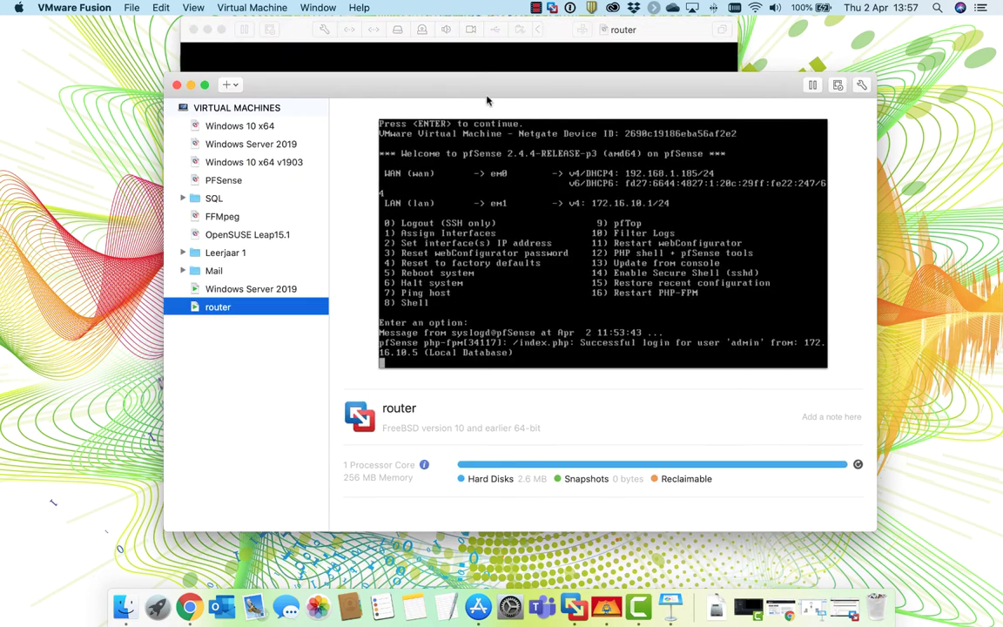
pyautogui.click(192, 85)
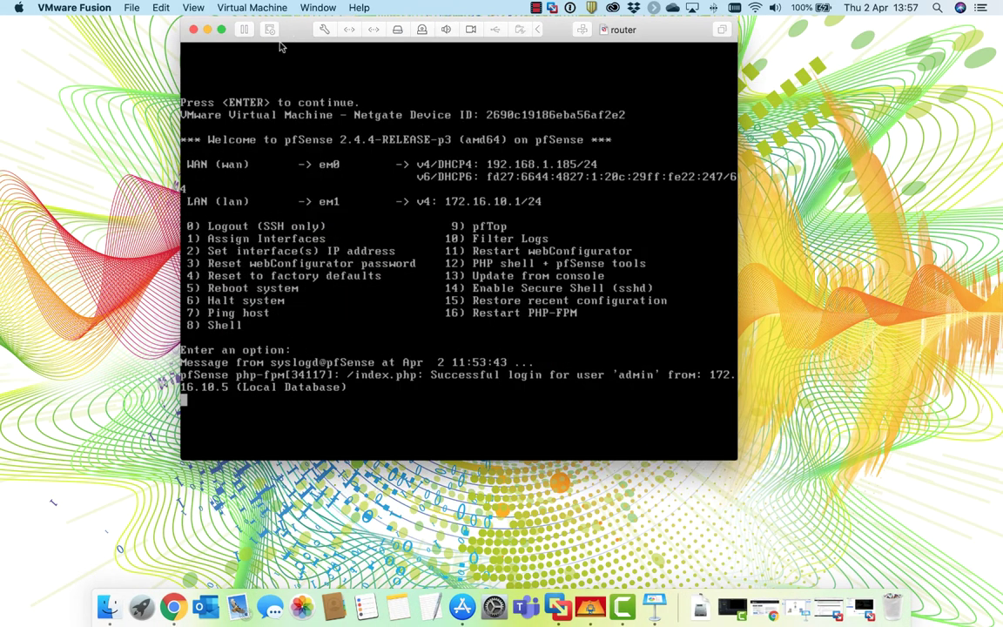
# Shut down the pfSense router from its console with option 6, Halt system, answering y to proceed.
pyautogui.click(430, 396)
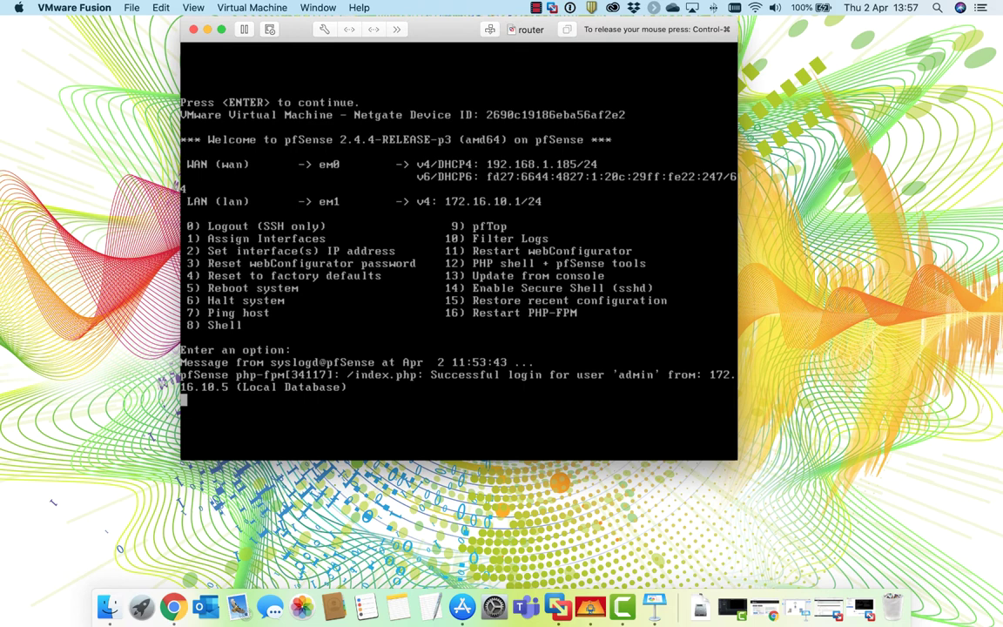
pyautogui.press('ctrl+super')
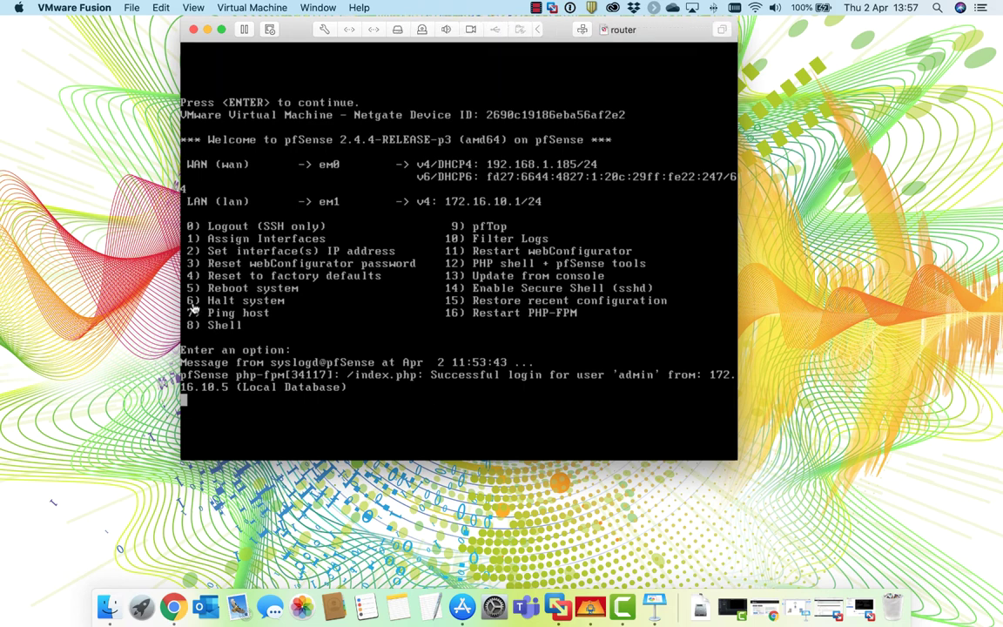
pyautogui.click(257, 416)
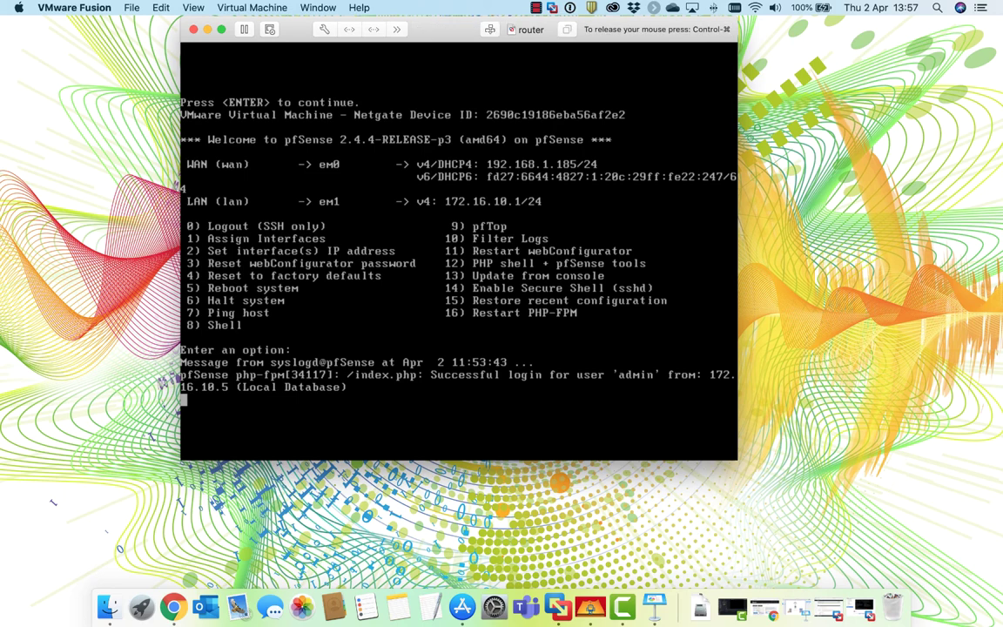
pyautogui.press('Return')
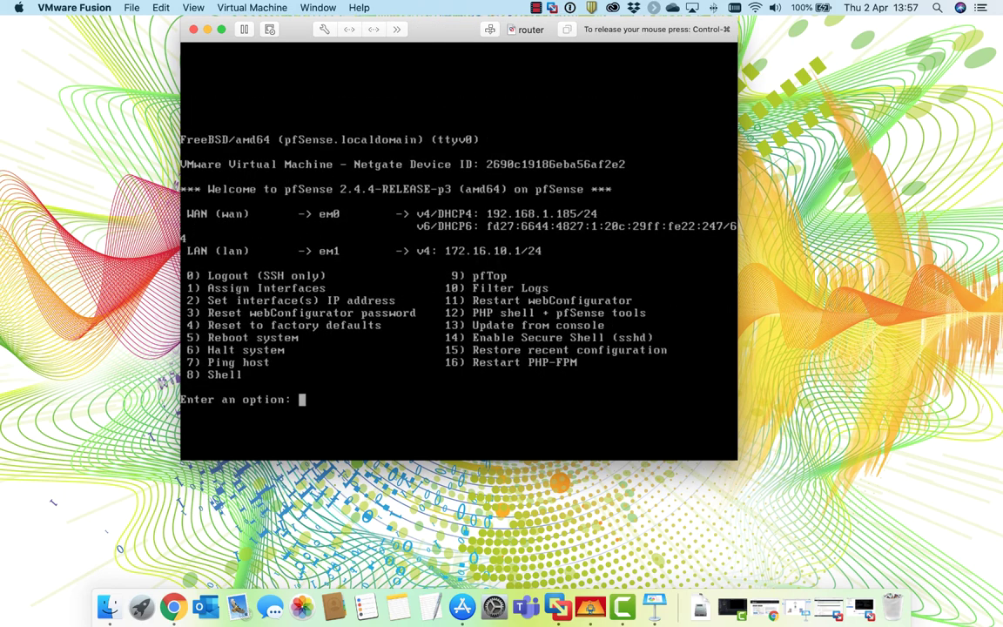
pyautogui.write('6')
pyautogui.press('Return')
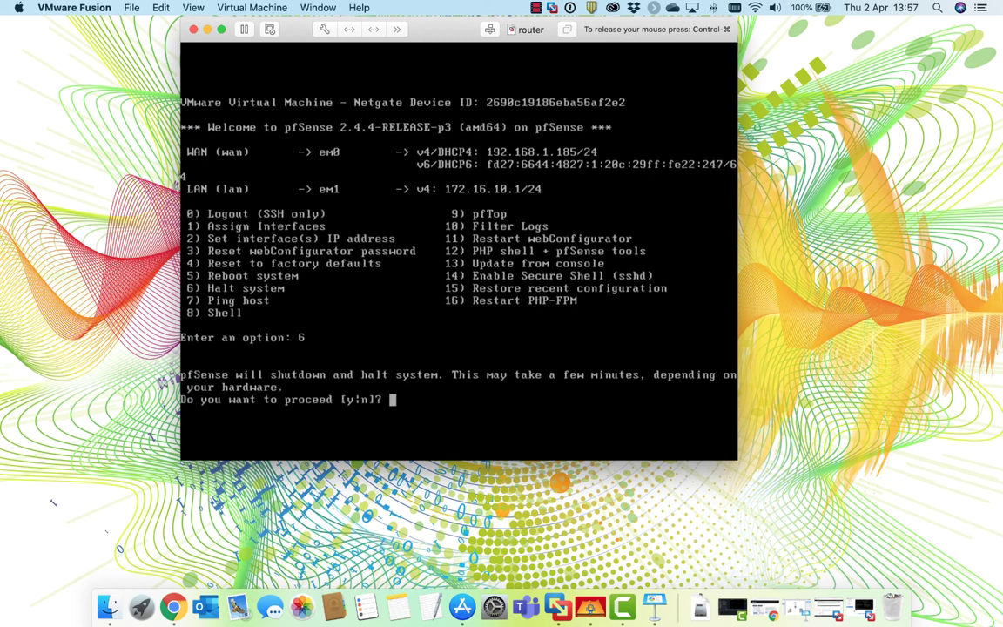
pyautogui.write('y')
pyautogui.press('Return')
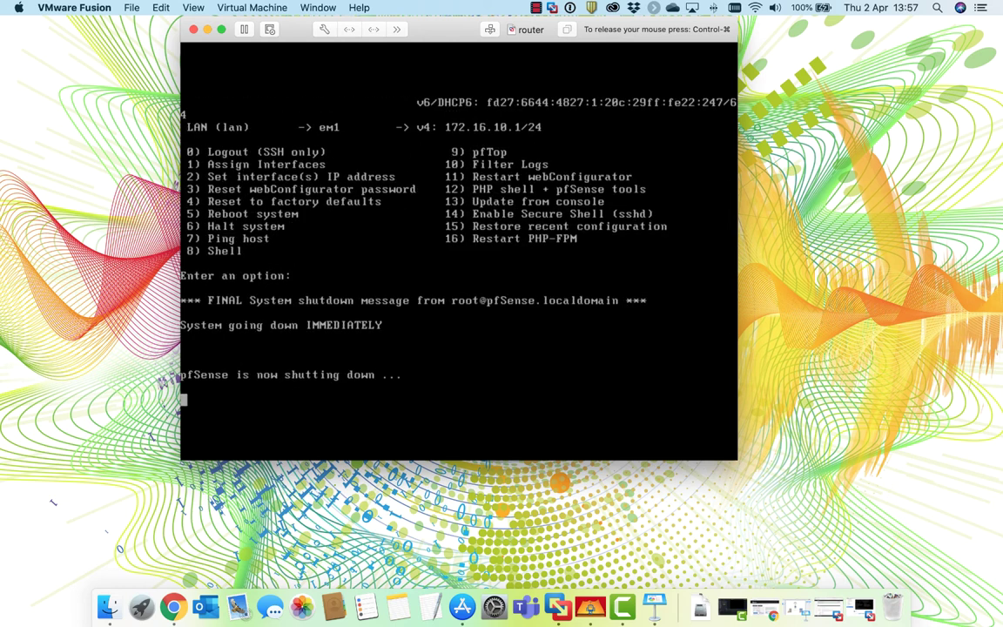